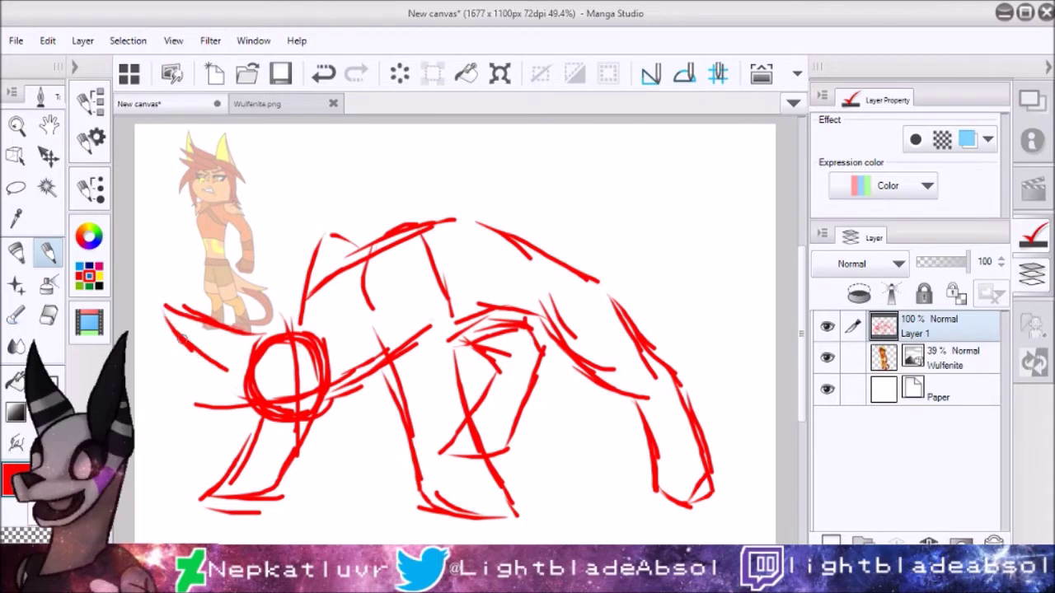
Undo the last stroke and sketch pointed hair tufts in red on both sides of the creature's head
key(ctrl+z)
drag(306, 307, 357, 272)
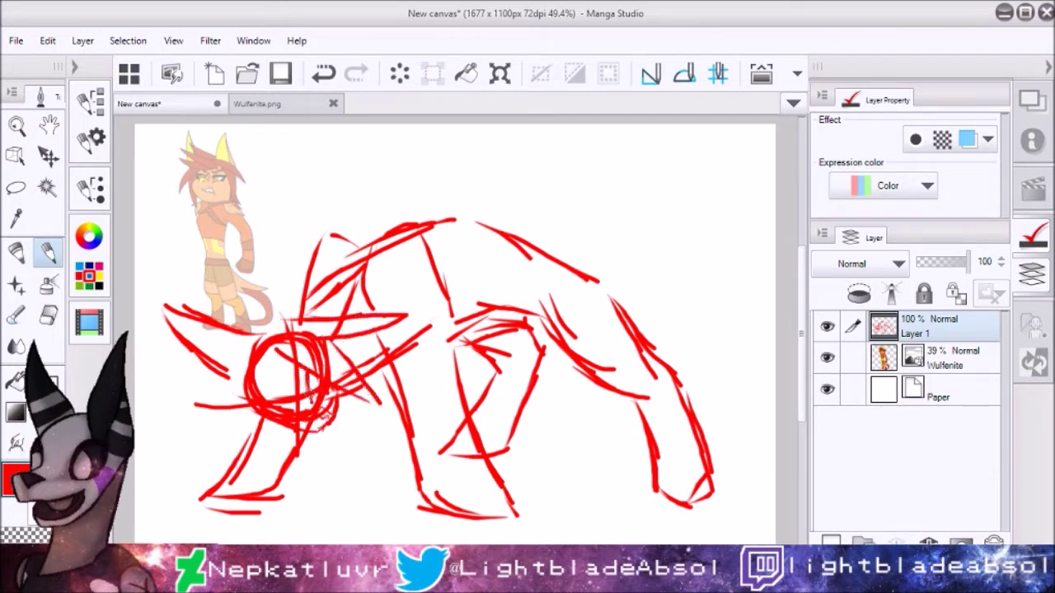
drag(234, 325, 171, 379)
drag(216, 369, 206, 416)
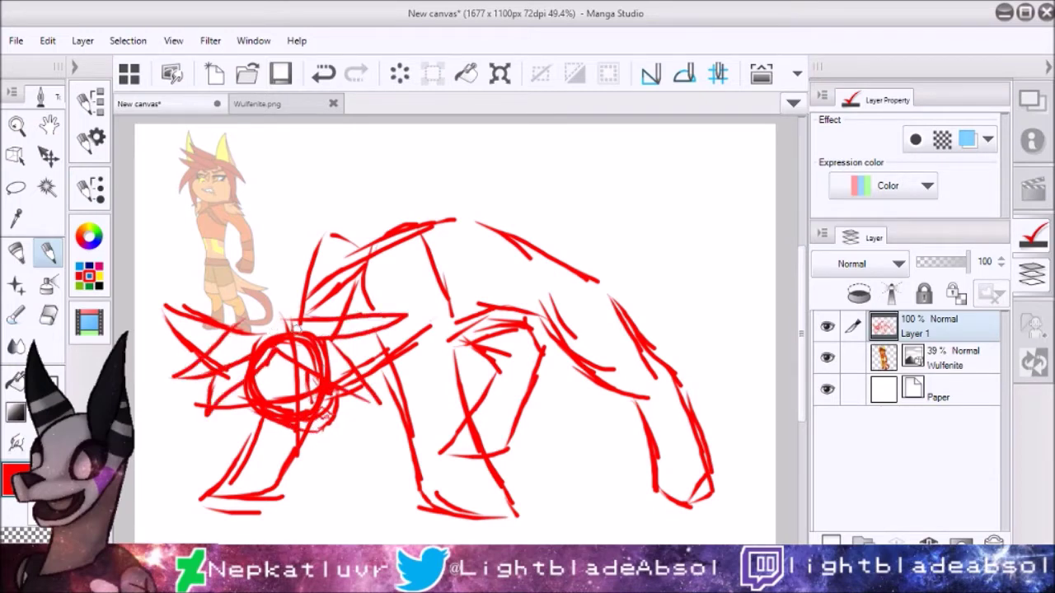
Sketch a row of mane spikes from the top of the head over the neck and shoulders
drag(248, 324, 302, 244)
drag(288, 321, 349, 228)
drag(338, 265, 401, 201)
mouse_move(362, 243)
mouse_down()
mouse_move(470, 195)
mouse_move(582, 214)
mouse_up()
drag(307, 314, 356, 285)
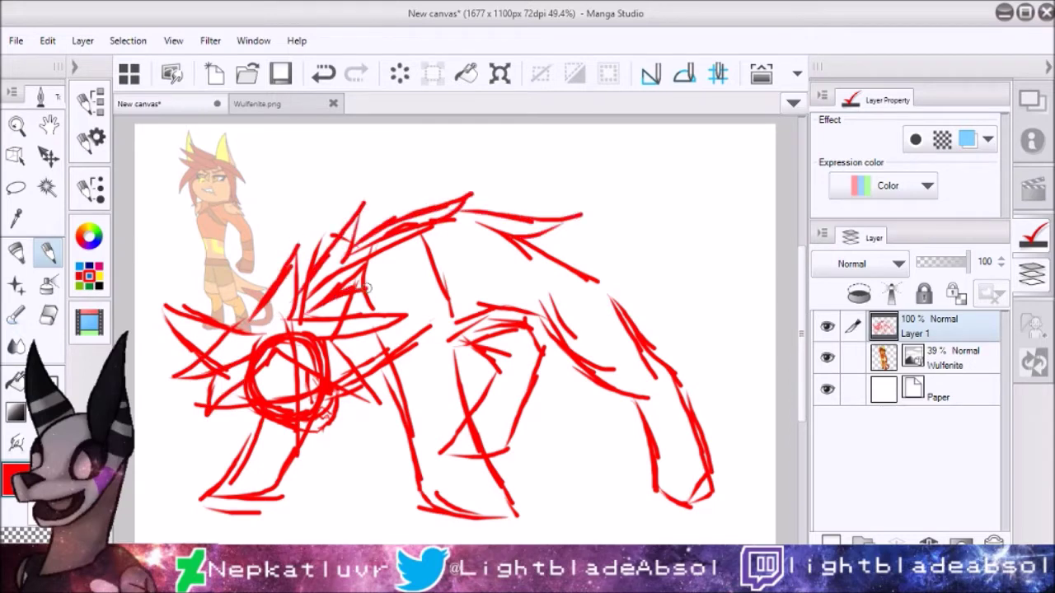
Continue the sketched fur spikes along the back and down over the rump
drag(504, 226, 631, 253)
mouse_move(557, 249)
mouse_down()
mouse_move(686, 331)
mouse_move(725, 327)
mouse_up()
drag(669, 331, 748, 417)
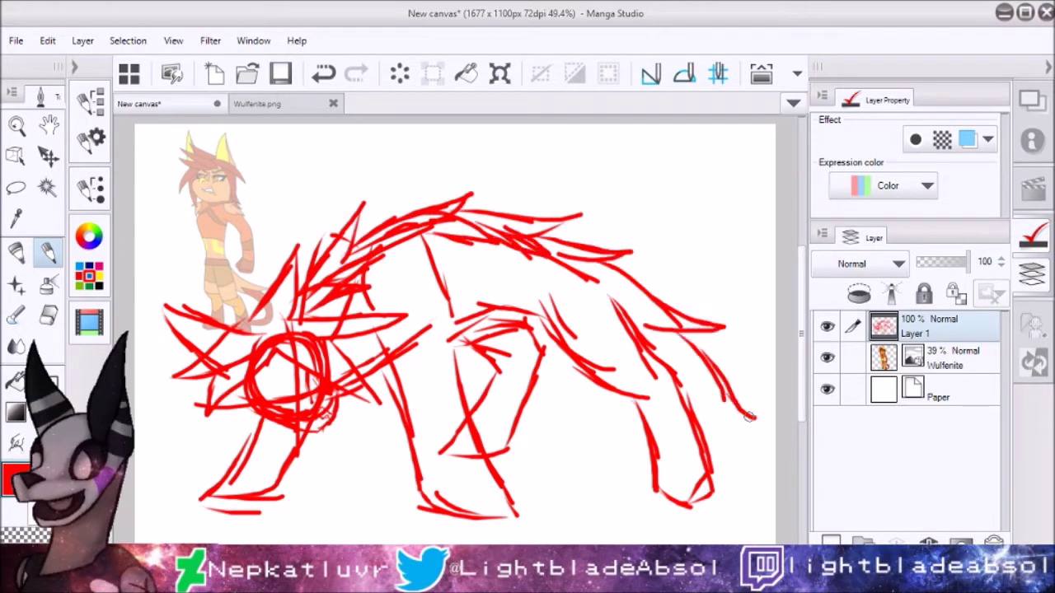
Sketch the curled, tufted tail under the belly and add fur strokes to the hind leg, undoing the last stray stroke
drag(532, 406, 626, 402)
drag(567, 422, 636, 412)
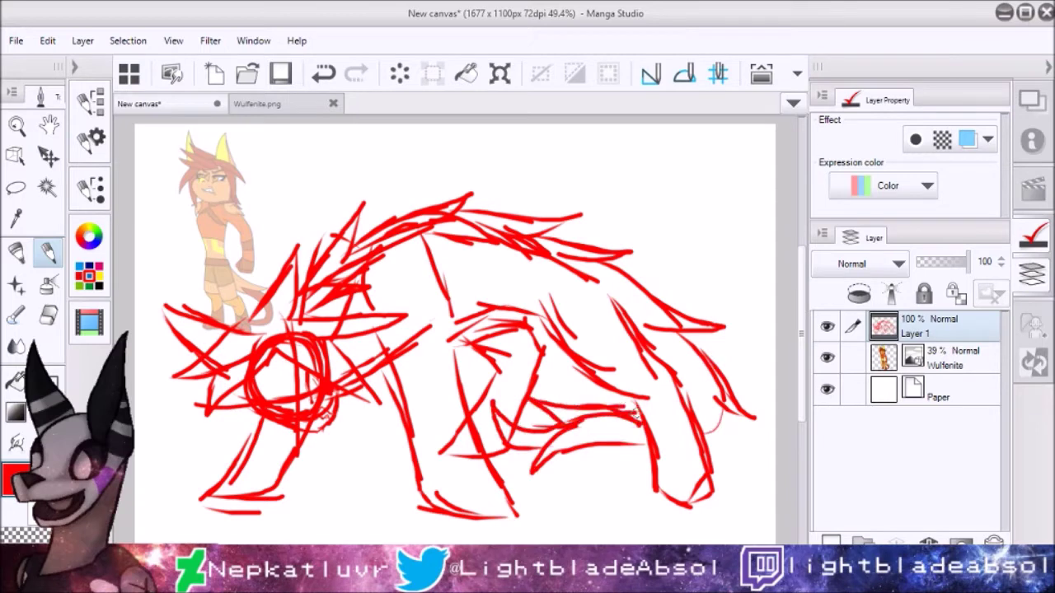
drag(628, 309, 689, 335)
drag(633, 321, 684, 403)
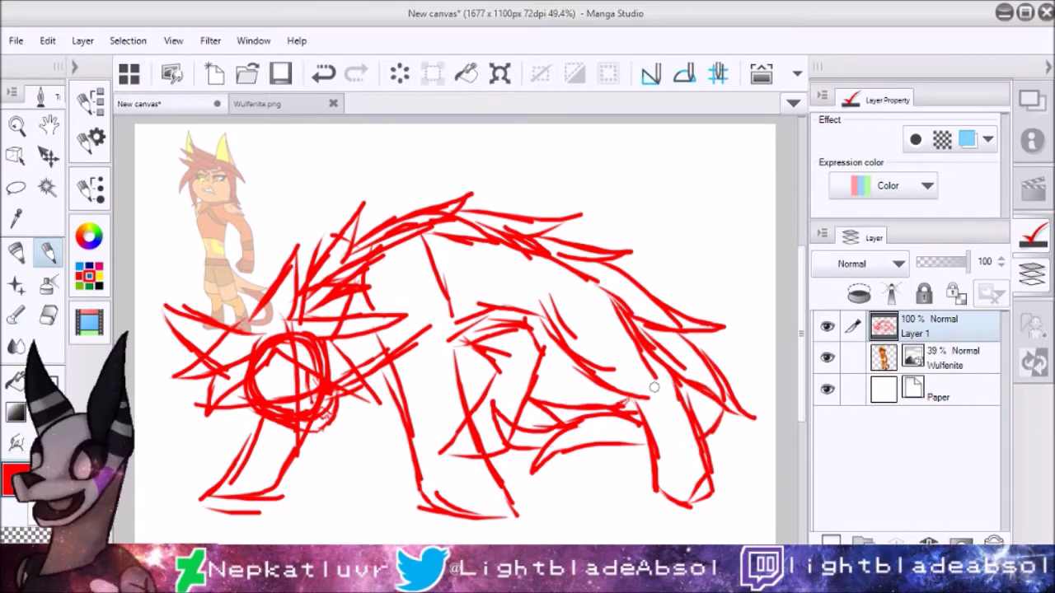
drag(569, 427, 597, 466)
drag(559, 465, 576, 466)
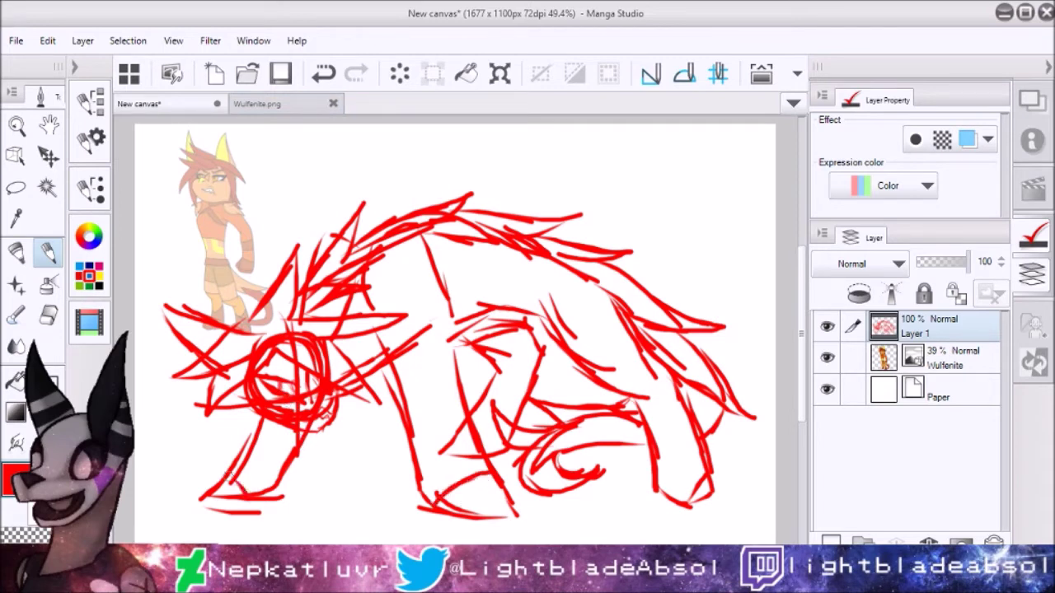
click(323, 74)
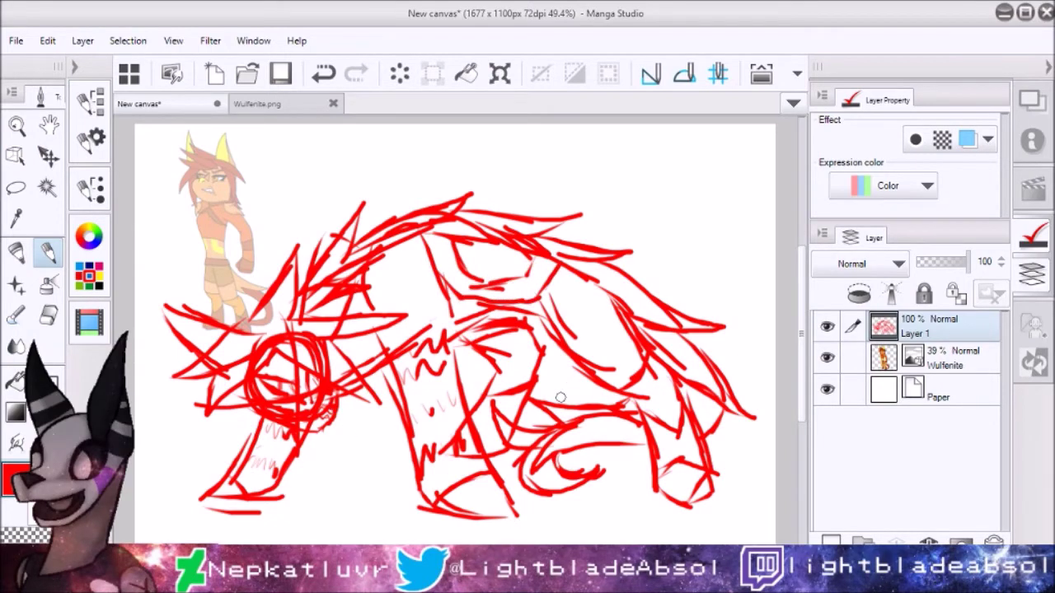
Fade the Layer 1 sketch to 28% opacity and hide the Wulfenite reference layer
drag(966, 261, 931, 261)
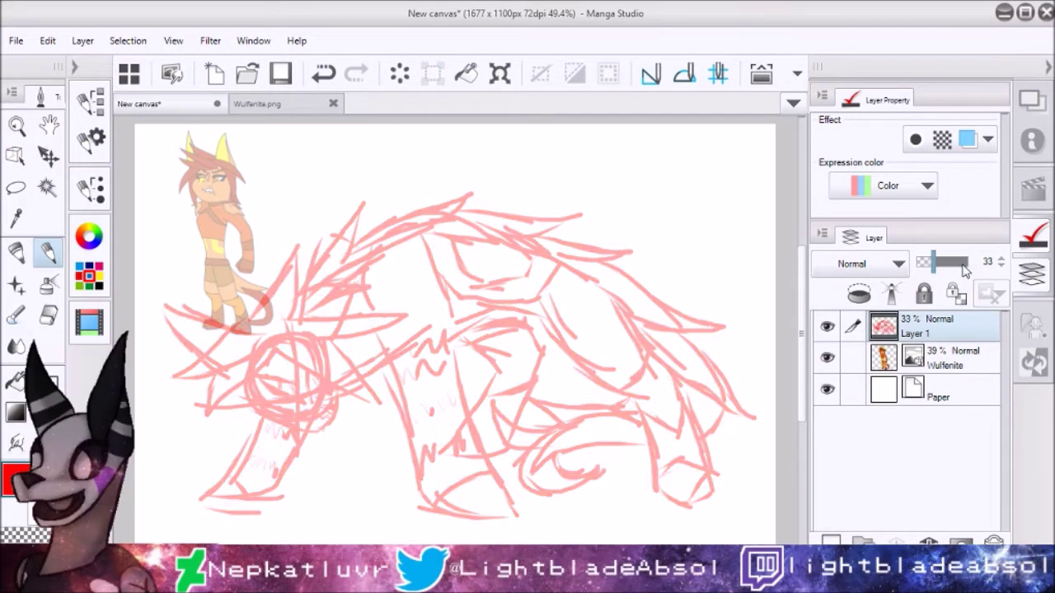
click(827, 356)
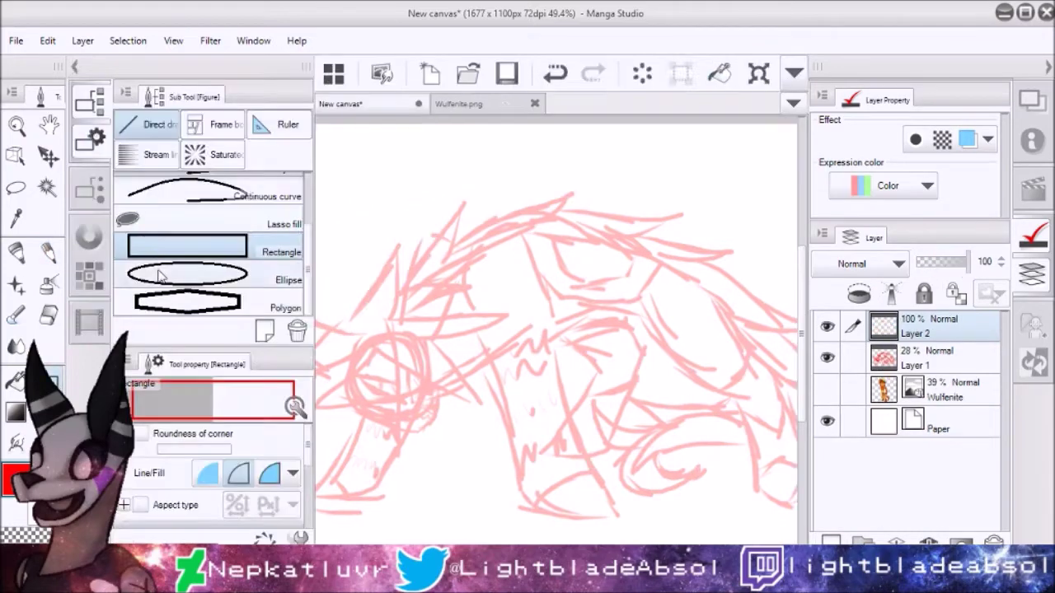
Using a black curve tool on Layer 2, ink the two pointed hair tufts to the right of the head
scroll(160, 276, up, 3)
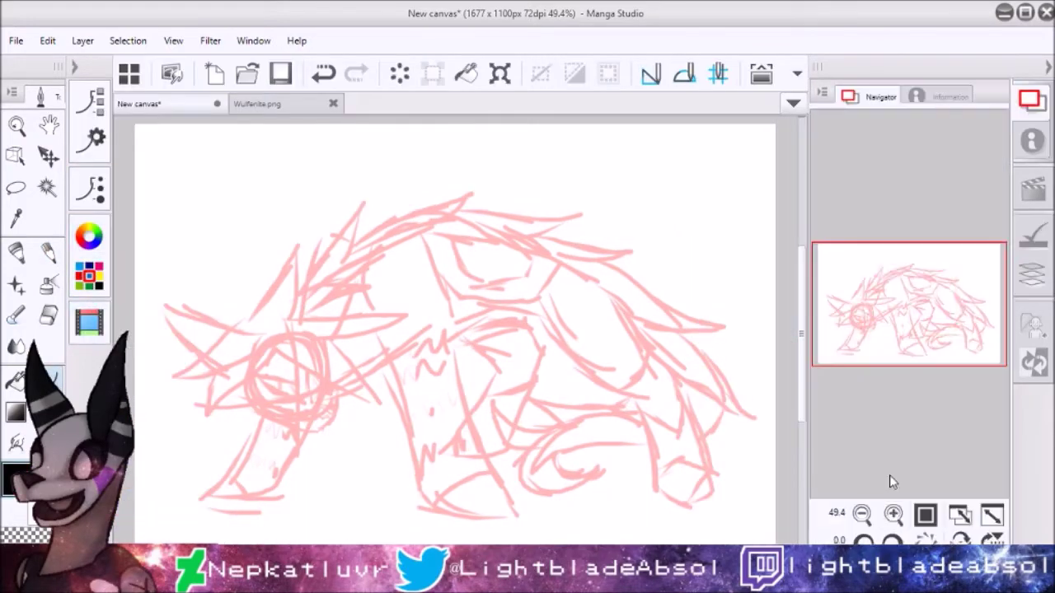
key(ctrl+alt+0)
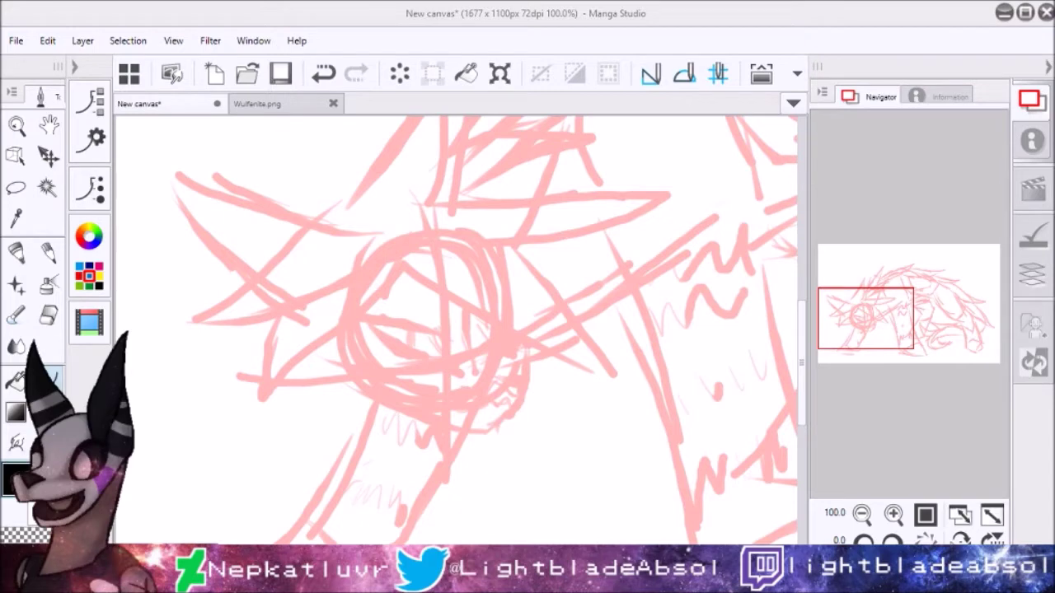
drag(389, 206, 691, 196)
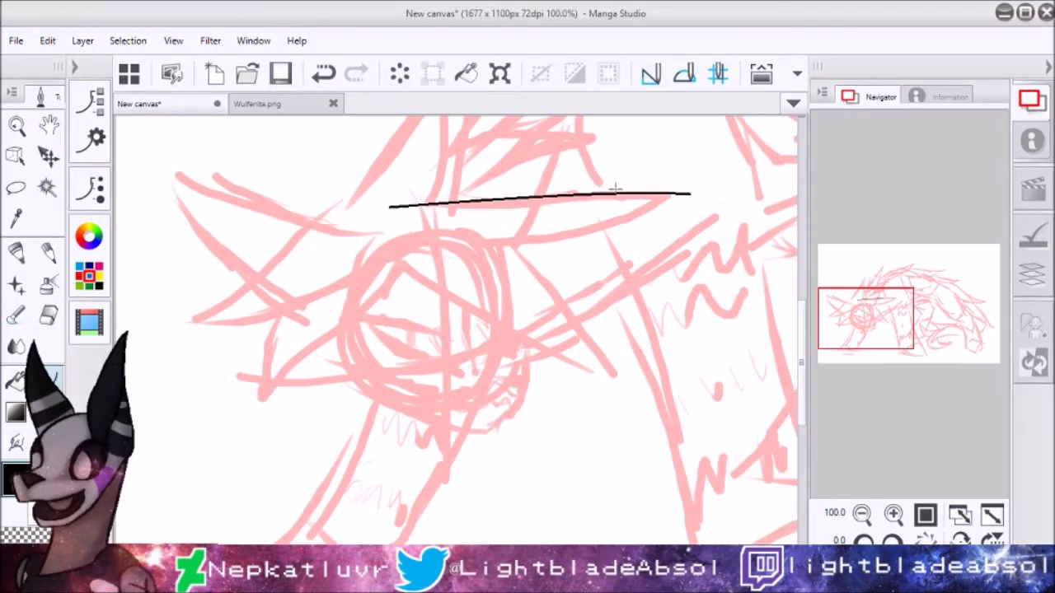
click(466, 289)
mouse_move(511, 243)
mouse_down()
mouse_move(631, 384)
mouse_move(386, 261)
mouse_move(372, 203)
mouse_up()
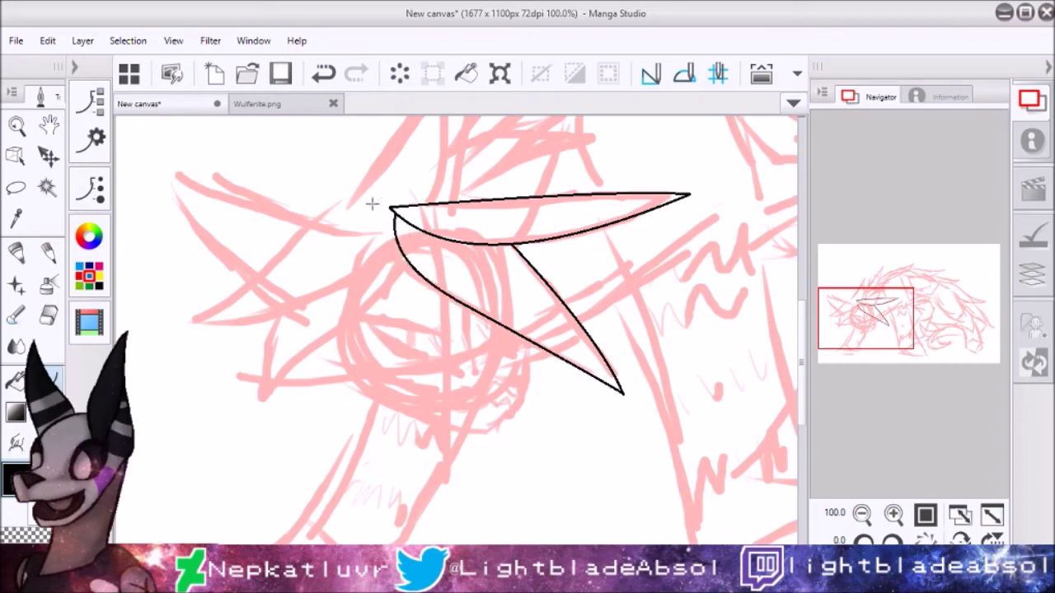
Ink the long hair tuft and the shorter one below it on the left side of the head
key(ctrl+plus)
drag(352, 241, 558, 176)
click(483, 395)
scroll(334, 384, down, 3)
drag(333, 164, 466, 198)
click(335, 384)
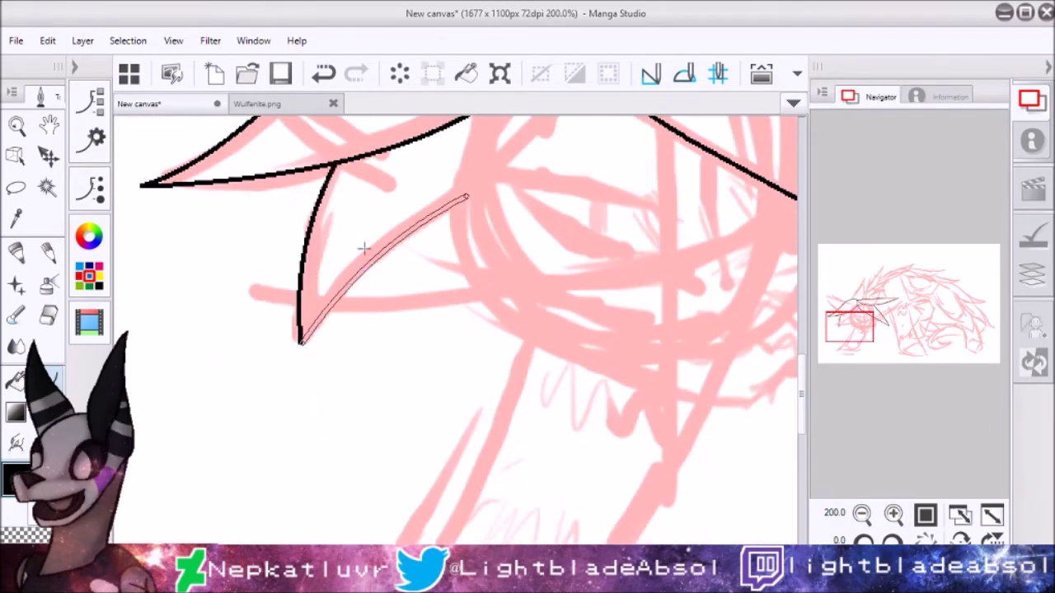
Ink the uppermost pointed tuft on the left side of the head with two curves
scroll(363, 247, up, 3)
drag(457, 239, 190, 145)
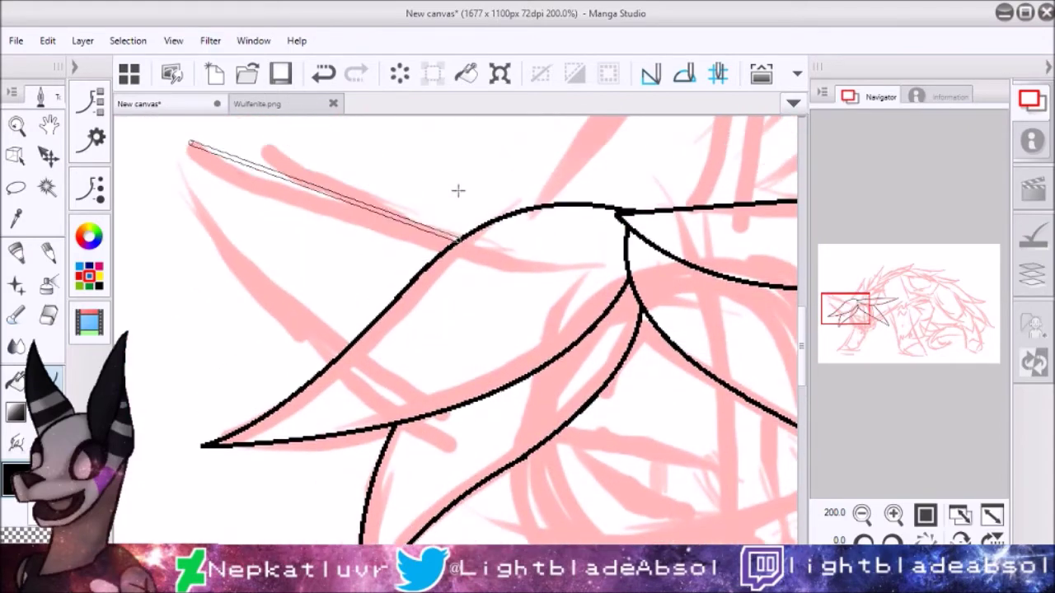
click(330, 354)
Ink the first upright spike on top of the head, redrawing its outline at closer zoom
key(ctrl+minus)
drag(500, 279, 577, 132)
scroll(576, 148, up, 1)
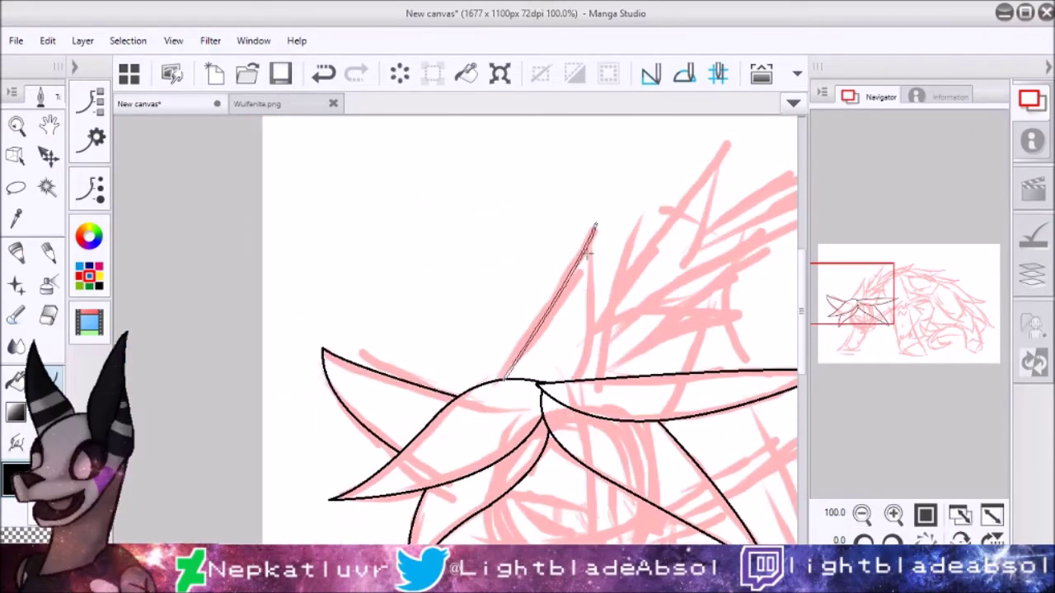
key(Escape)
scroll(538, 435, up, 1)
drag(538, 435, 725, 129)
scroll(462, 330, right, 10)
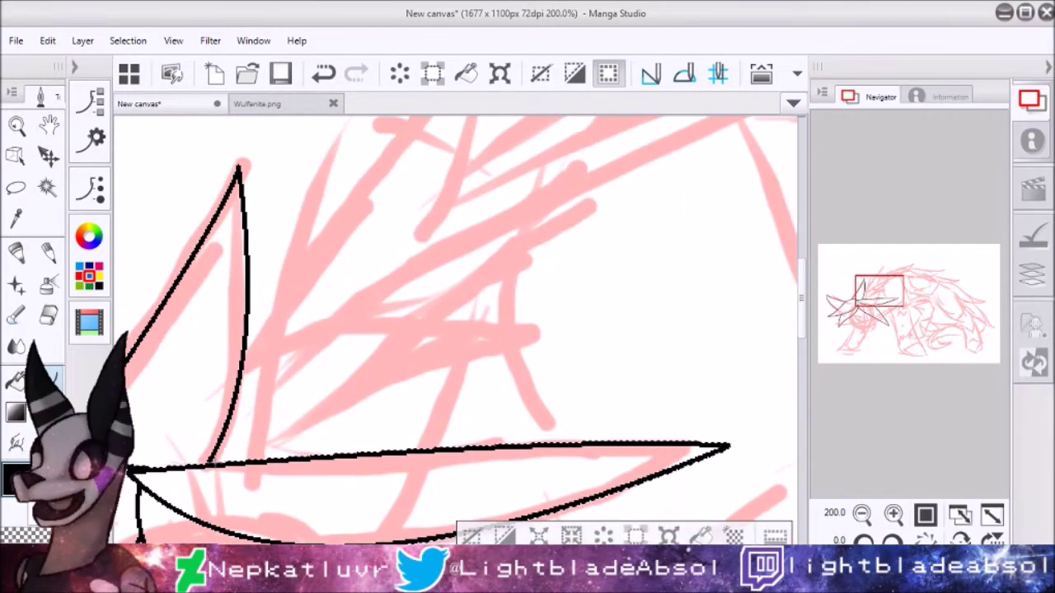
Ink the overlapping mane spikes behind the upright head spike, including the tall one above them
mouse_move(207, 465)
mouse_down()
mouse_move(558, 188)
mouse_move(428, 449)
mouse_up()
click(473, 536)
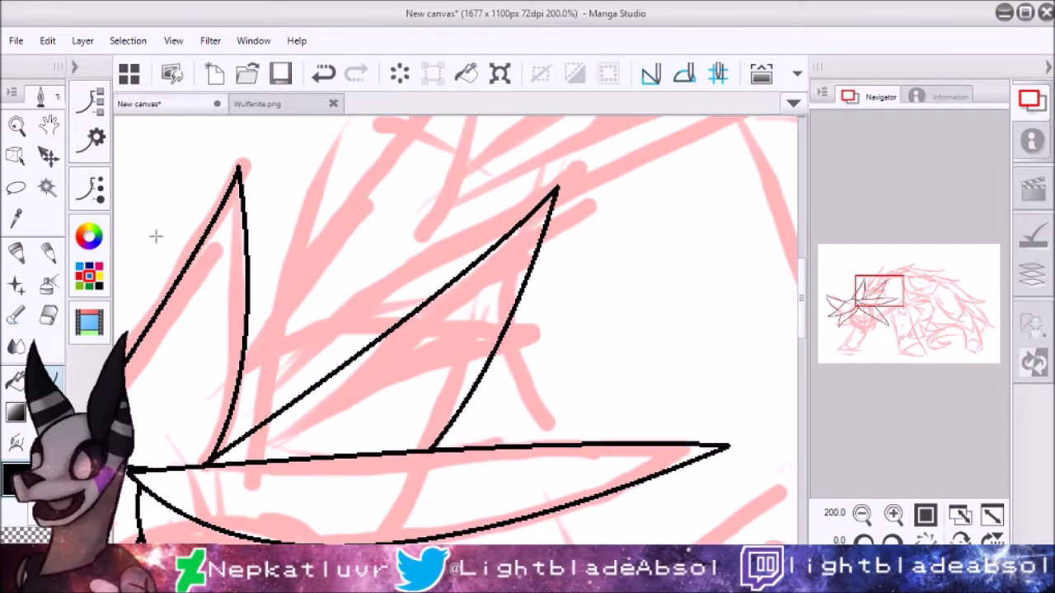
drag(208, 464, 594, 157)
drag(547, 233, 429, 449)
scroll(461, 329, up, 4)
mouse_move(247, 540)
mouse_down()
mouse_move(521, 162)
mouse_move(424, 440)
mouse_up()
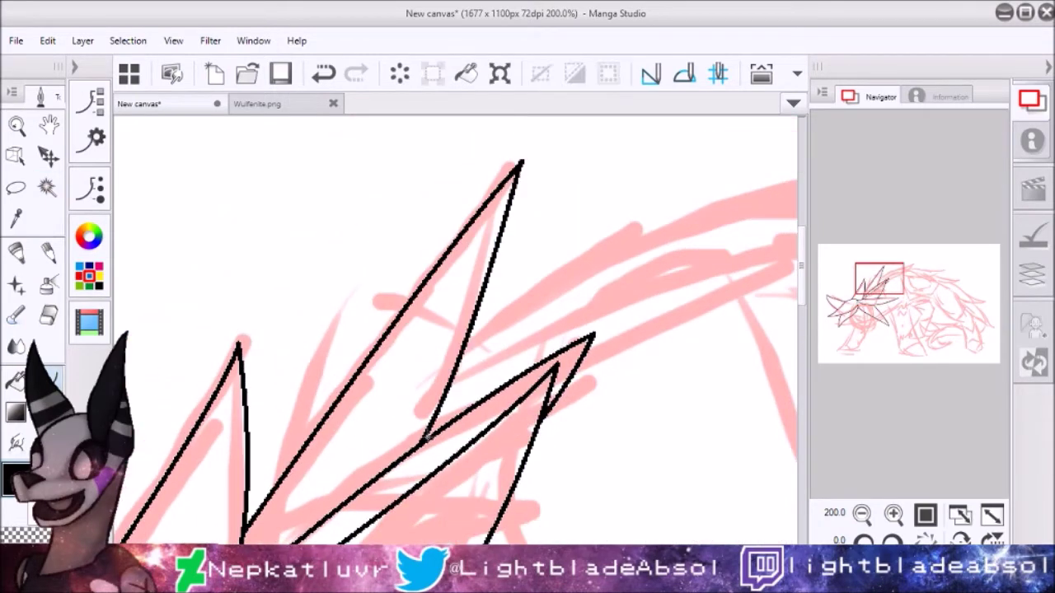
Ink two long swept-back fur tufts over the neck and shoulders
scroll(426, 437, right, 4)
mouse_move(188, 375)
mouse_down()
mouse_move(600, 224)
mouse_move(302, 386)
mouse_move(297, 425)
mouse_up()
key(ctrl+d)
mouse_move(207, 334)
mouse_down()
mouse_move(576, 198)
mouse_move(698, 129)
mouse_move(614, 216)
mouse_up()
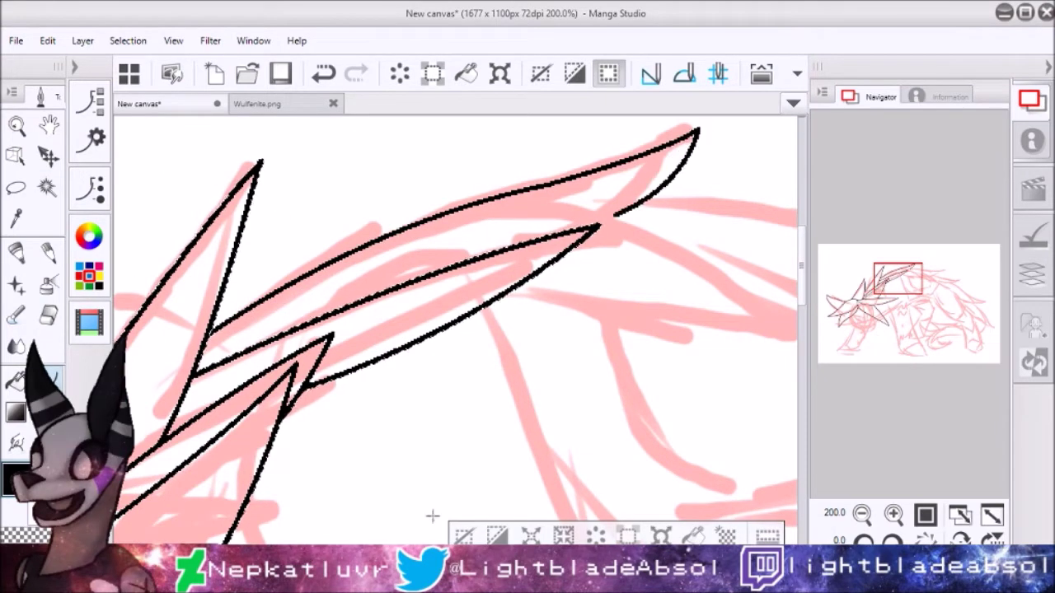
Ink two leaf-shaped fur tufts along the back, just behind the shoulder tufts
scroll(391, 237, right, 3)
click(626, 337)
double_click(346, 284)
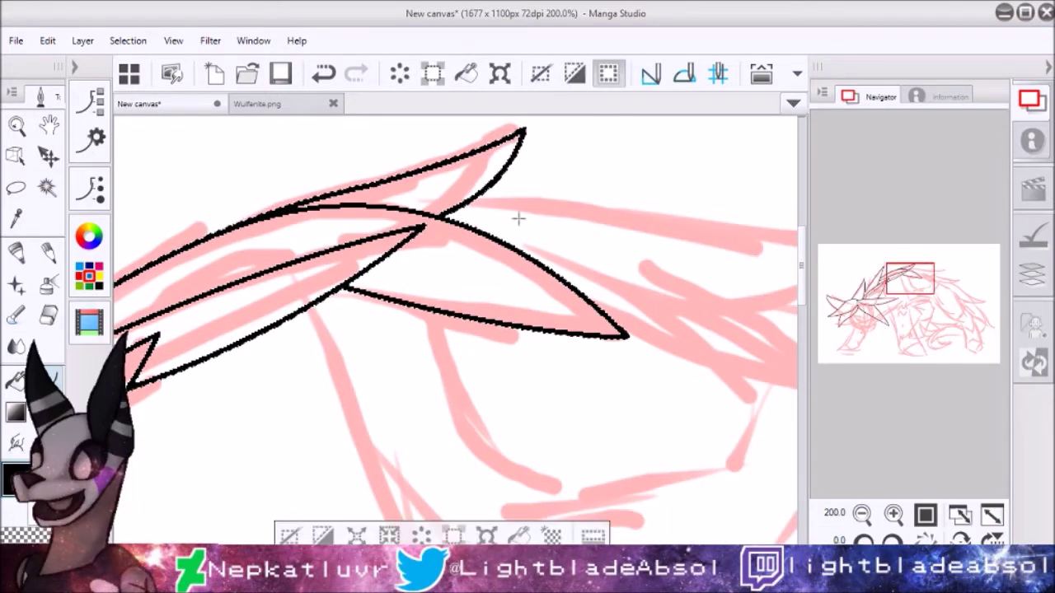
scroll(438, 255, right, 3)
click(659, 385)
double_click(458, 337)
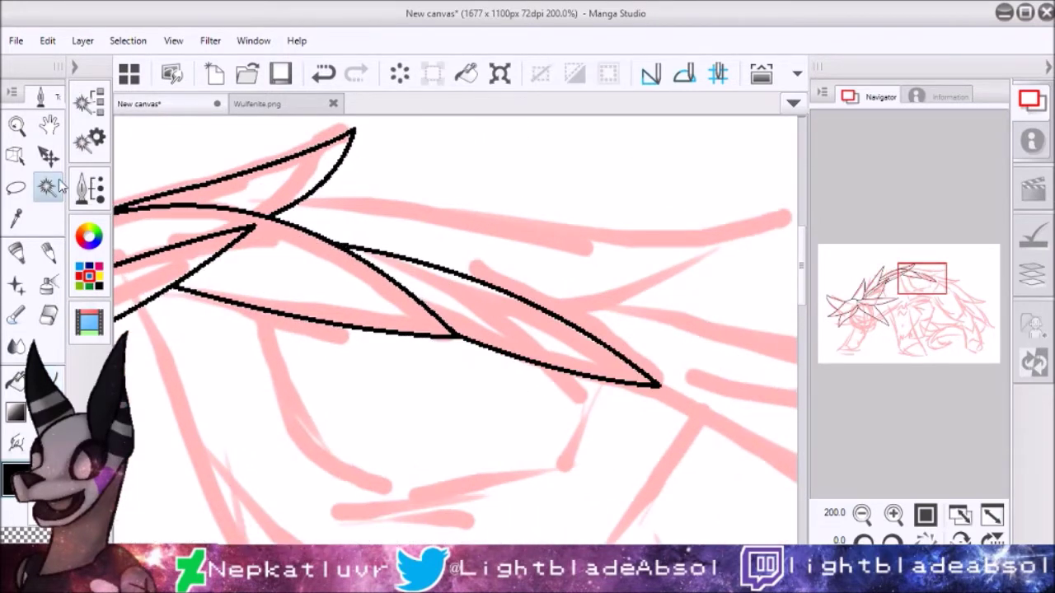
Ink two long curved tufts trailing off the upper back toward the rump
click(299, 197)
click(778, 220)
double_click(561, 313)
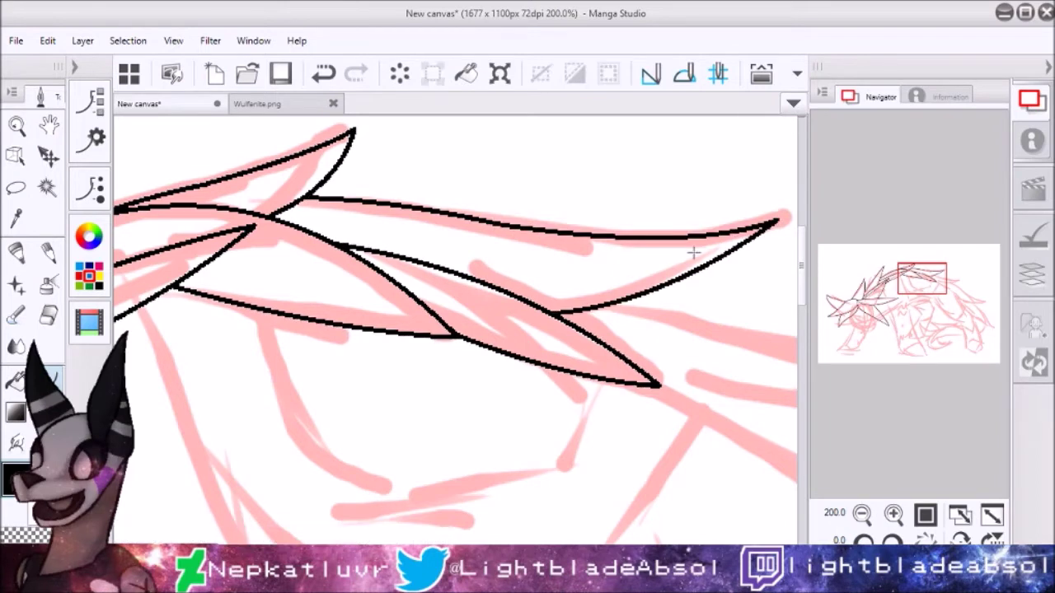
scroll(804, 342, down, 1)
scroll(804, 342, right, 6)
click(247, 274)
click(452, 320)
click(655, 334)
double_click(316, 356)
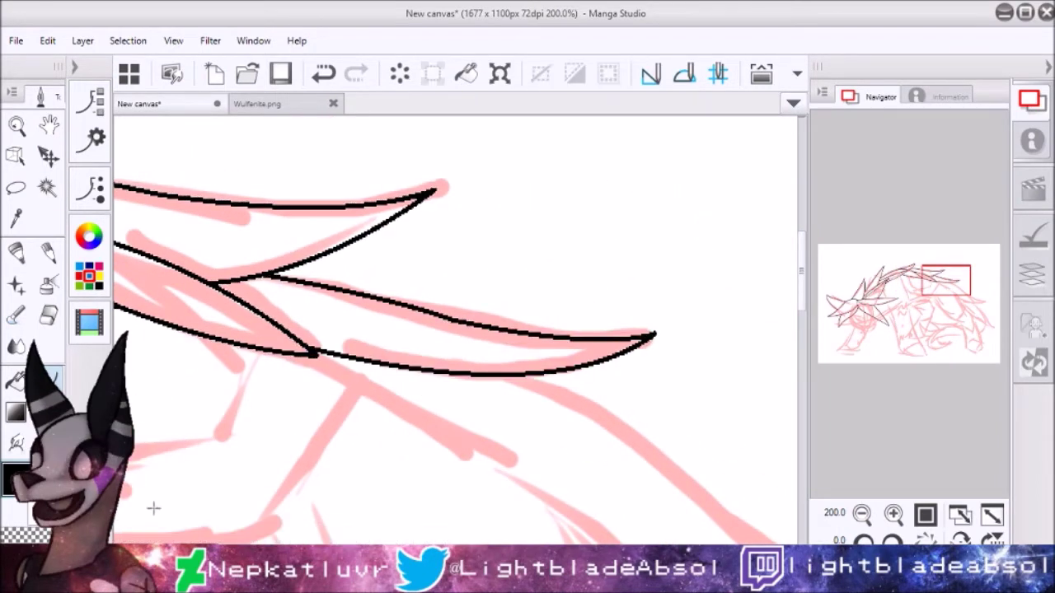
Ink the outer contour from the rump down the back of the hind leg to its paw
click(862, 514)
drag(902, 275, 907, 301)
click(342, 157)
click(480, 245)
click(563, 370)
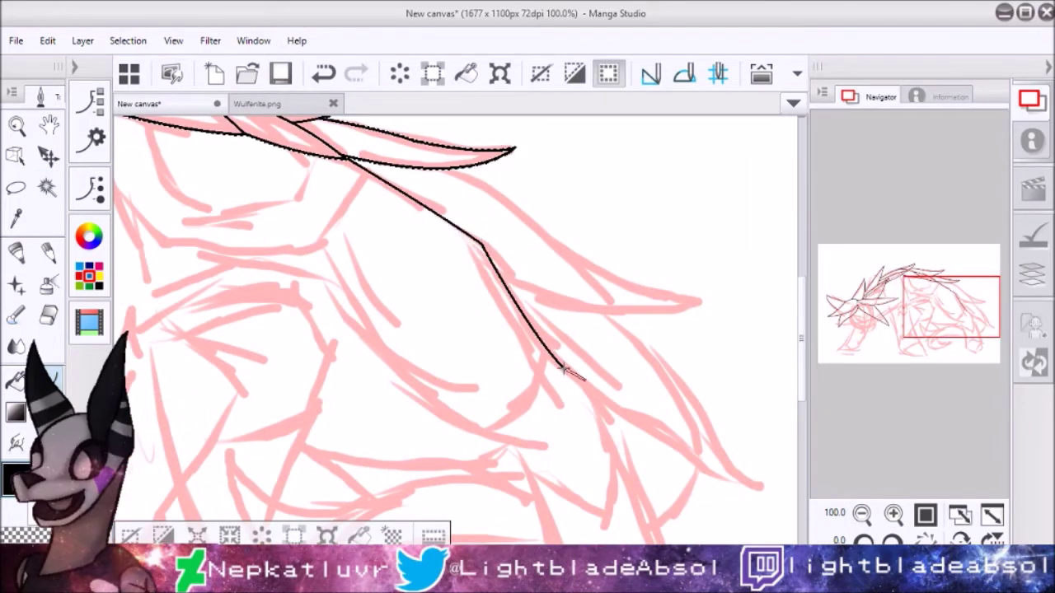
click(597, 398)
scroll(597, 399, down, 2)
click(678, 532)
scroll(677, 531, down, 2)
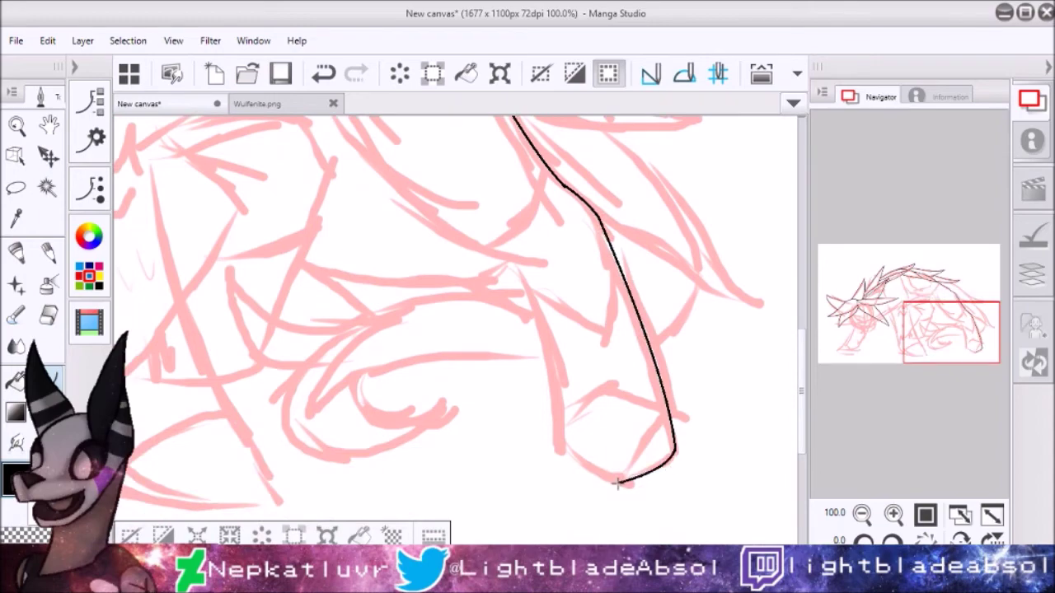
Close the hind paw and ink the front edge of the hind leg and the thigh curve
click(558, 446)
click(511, 264)
scroll(511, 264, up, 2)
click(321, 247)
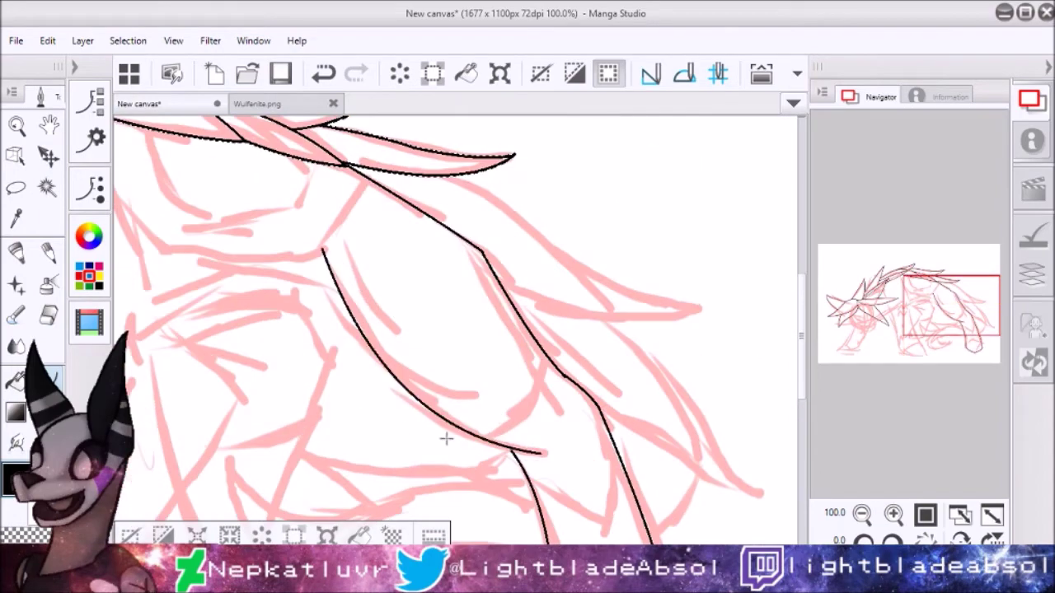
Ink both side contours of the near foreleg from the shoulder down, undoing the unwanted stroke
mouse_move(948, 307)
mouse_down()
mouse_move(906, 309)
mouse_move(881, 290)
mouse_up()
drag(482, 214, 551, 475)
drag(357, 295, 426, 486)
scroll(425, 483, down, 3)
drag(541, 118, 671, 477)
drag(419, 186, 475, 431)
click(323, 74)
click(356, 74)
key(ctrl+z)
Ink the near foreleg's paw and the short chest line beside it
click(893, 514)
mouse_move(896, 329)
mouse_down()
mouse_move(865, 316)
mouse_move(881, 334)
mouse_up()
mouse_move(634, 120)
mouse_down()
mouse_move(710, 501)
mouse_move(354, 395)
mouse_move(346, 215)
mouse_up()
mouse_move(260, 119)
mouse_down()
mouse_move(294, 259)
mouse_move(553, 400)
mouse_move(699, 407)
mouse_up()
key(ctrl+z)
key(ctrl+y)
Ink the belly curve running from the near foreleg to the thigh
mouse_move(925, 359)
mouse_down()
mouse_move(872, 349)
mouse_move(901, 278)
mouse_up()
scroll(877, 445, down, 2)
drag(483, 295, 396, 336)
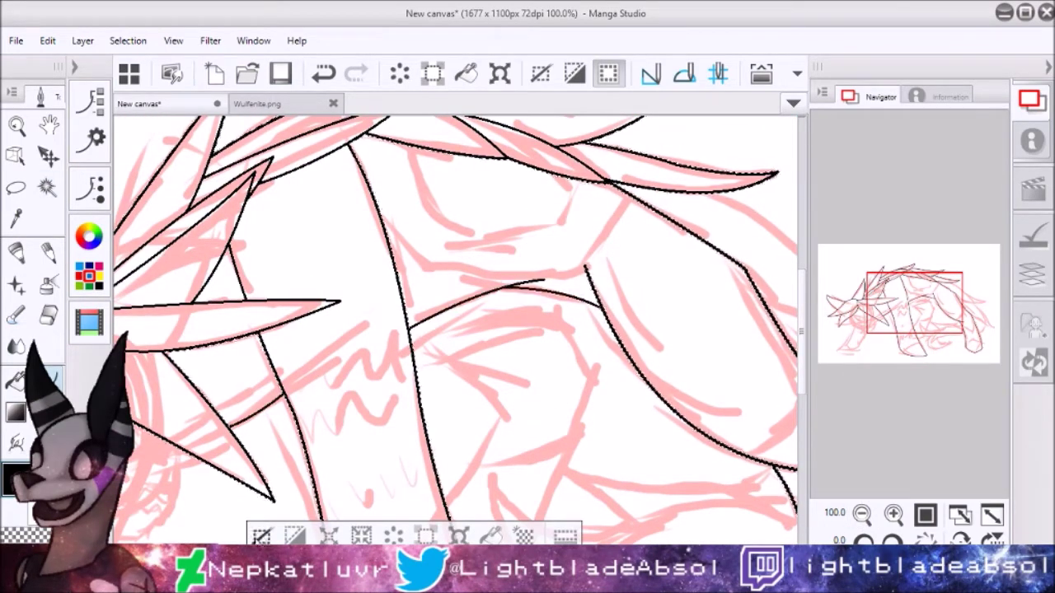
key(ctrl+plus)
key(ctrl+minus)
Ink the bent upper contours of the far leg behind the near foreleg
drag(409, 328, 464, 375)
scroll(500, 412, down, 3)
drag(501, 276, 445, 367)
drag(557, 159, 589, 243)
Ink the tail running forward from the hind leg, with its pointed tufts and curled tip
scroll(882, 407, down, 2)
scroll(706, 310, right, 2)
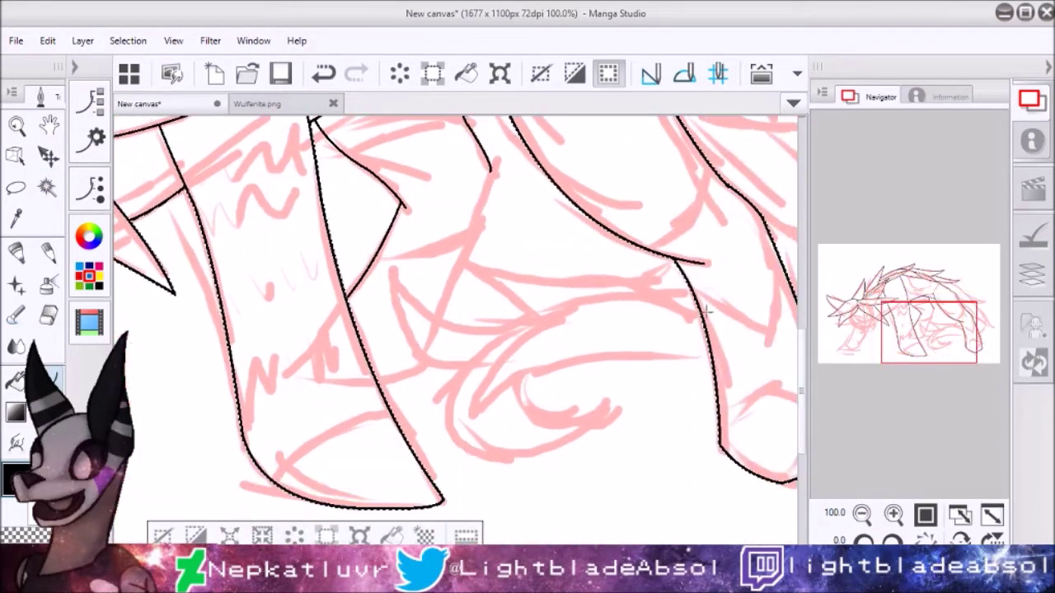
mouse_move(688, 290)
mouse_down()
mouse_move(470, 412)
mouse_move(709, 356)
mouse_up()
drag(689, 288, 463, 262)
drag(529, 312, 537, 315)
drag(552, 452, 610, 401)
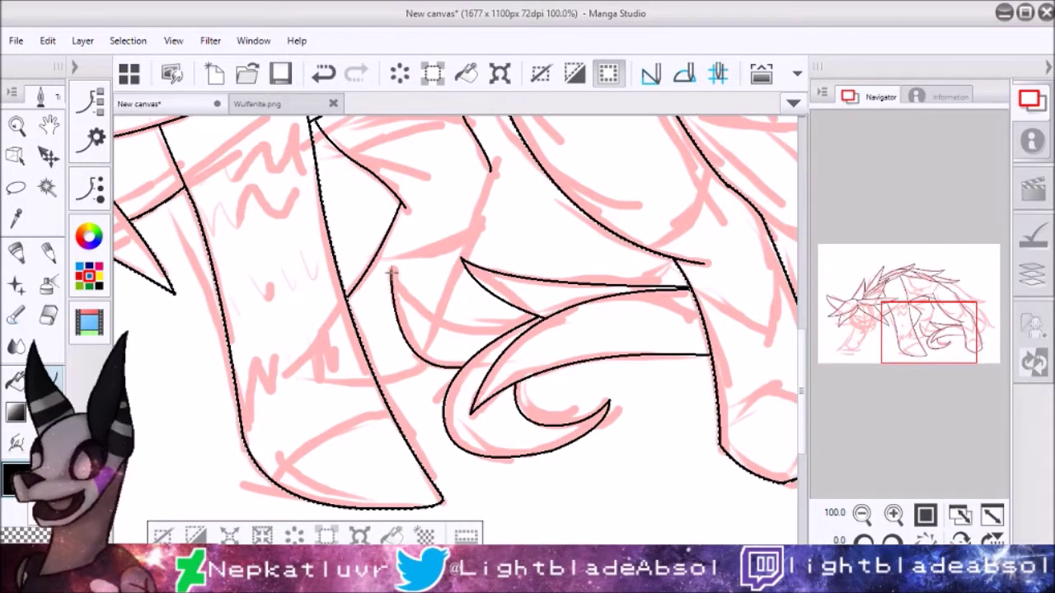
Finish the foremost tail tuft and ink the far leg's rear edge down to the tail
key(ctrl+plus)
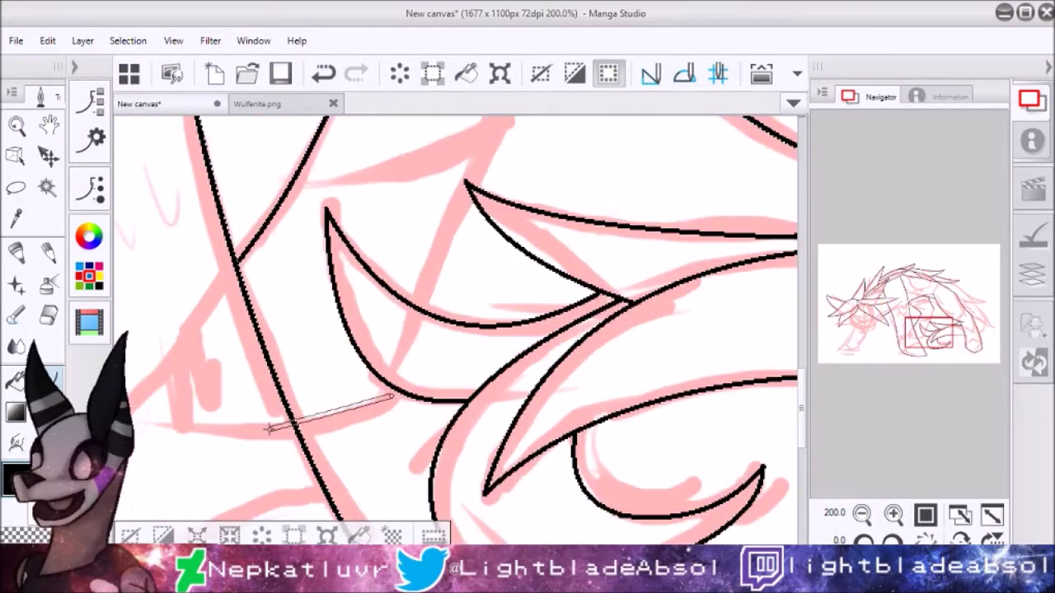
drag(392, 397, 389, 397)
drag(419, 309, 419, 306)
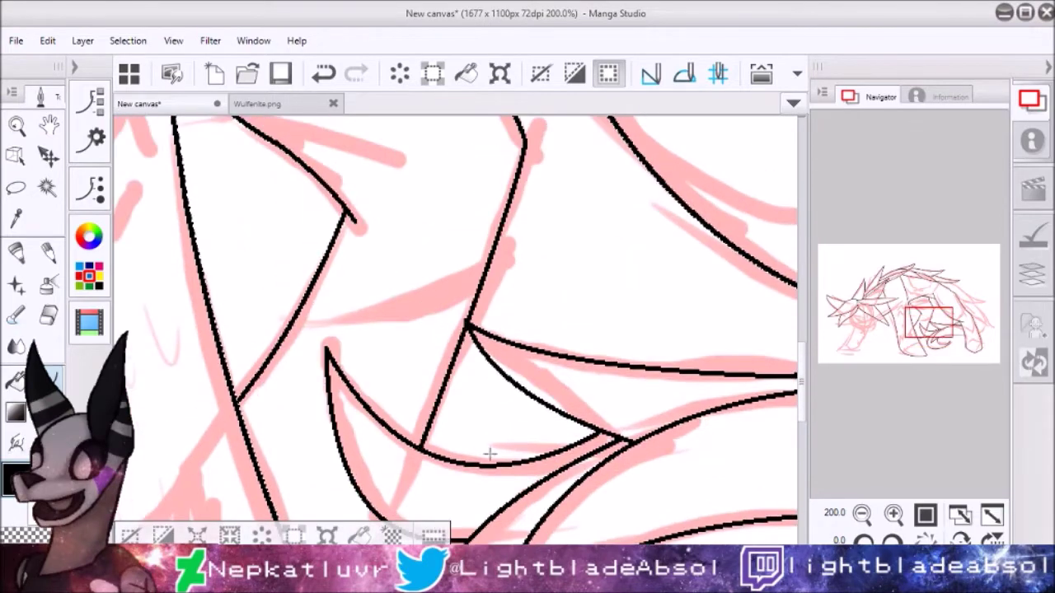
Ink the long lower edge and pointed tip of the rearmost fur spike behind the hind leg
click(862, 515)
click(893, 515)
mouse_move(935, 330)
mouse_down()
mouse_move(938, 301)
mouse_move(890, 235)
mouse_up()
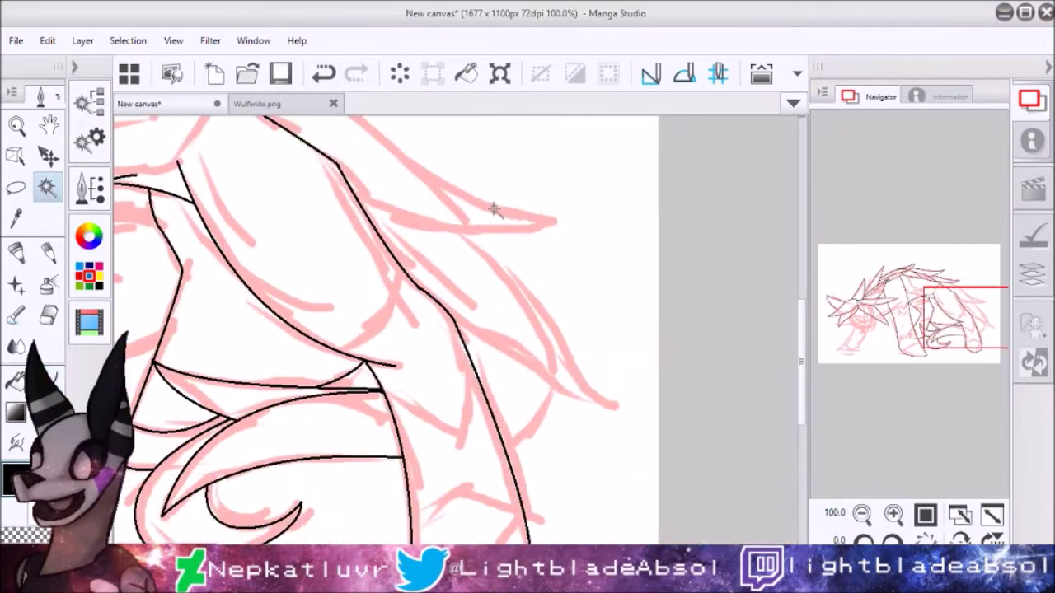
key(ctrl+a)
drag(425, 291, 748, 483)
drag(622, 338, 748, 485)
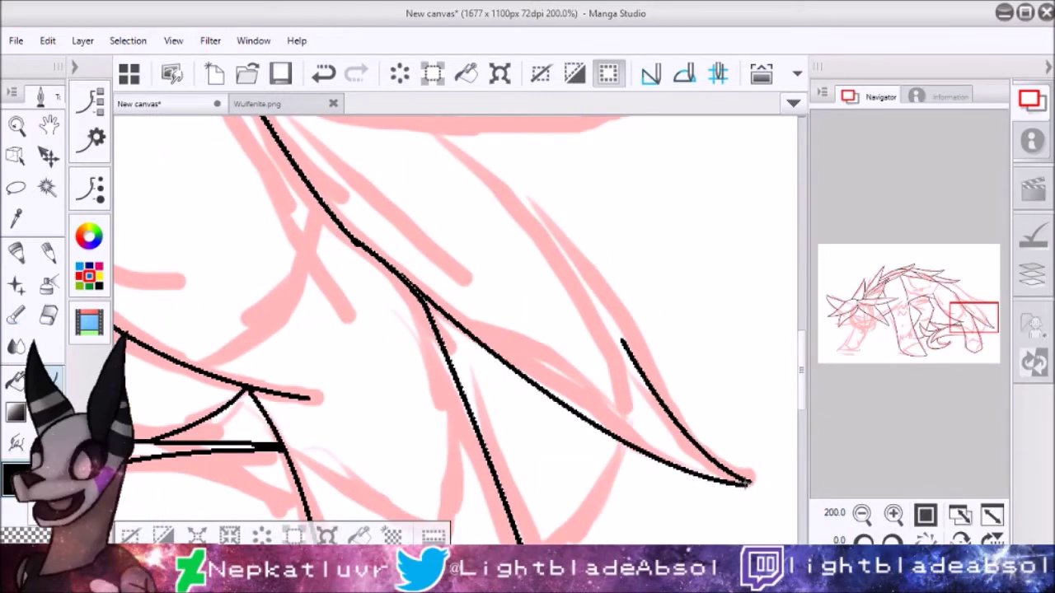
Finish the rearmost spike's upper edge and ink the short curve joining it to the back of the hind leg
drag(623, 424, 471, 236)
drag(223, 130, 412, 228)
drag(647, 372, 314, 232)
drag(492, 404, 589, 293)
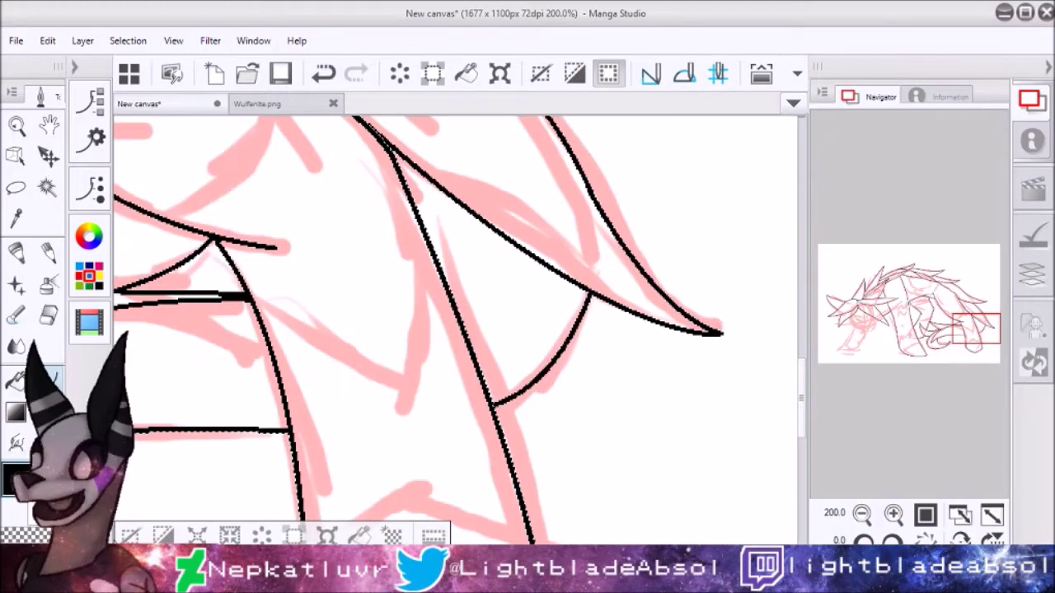
key(ctrl+d)
Ink the zigzag-toothed mouth and the rounded lower jaw running back to the cheek
drag(976, 330, 873, 338)
scroll(948, 305, down, 1)
key(ctrl+a)
scroll(869, 322, up, 1)
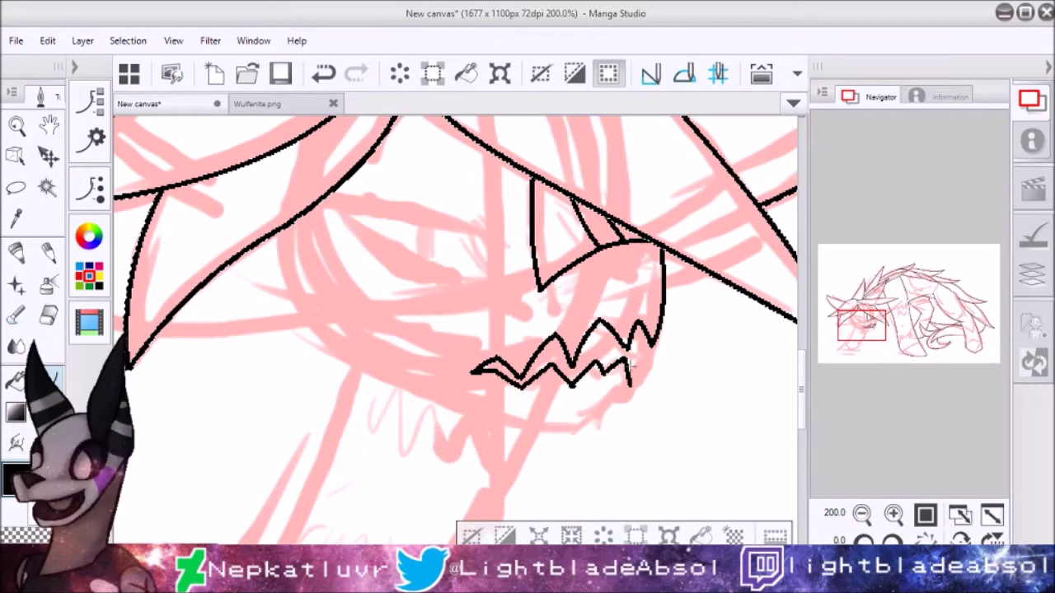
drag(581, 431, 651, 360)
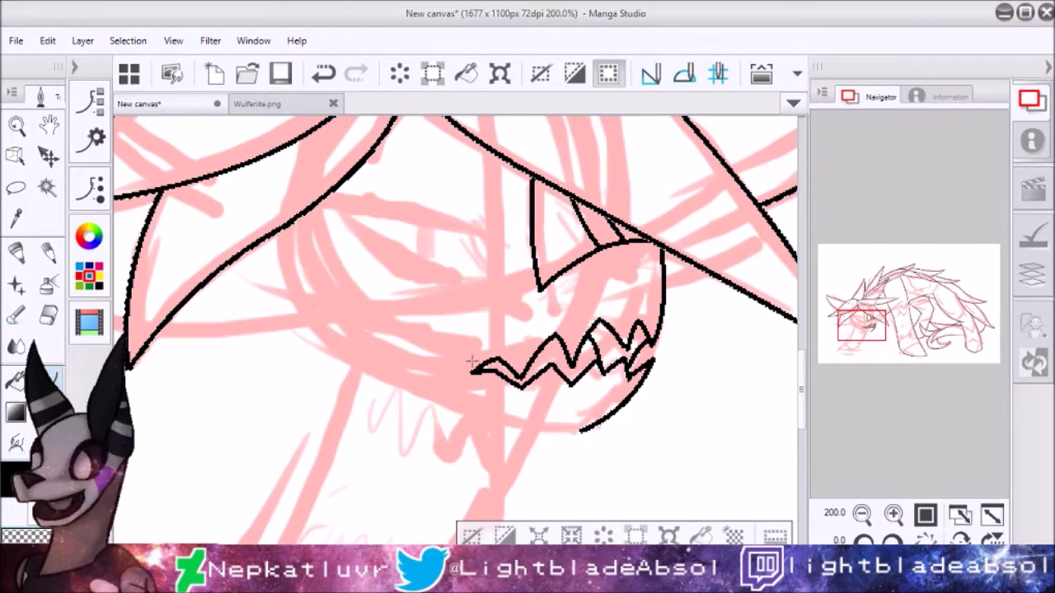
drag(338, 342, 581, 430)
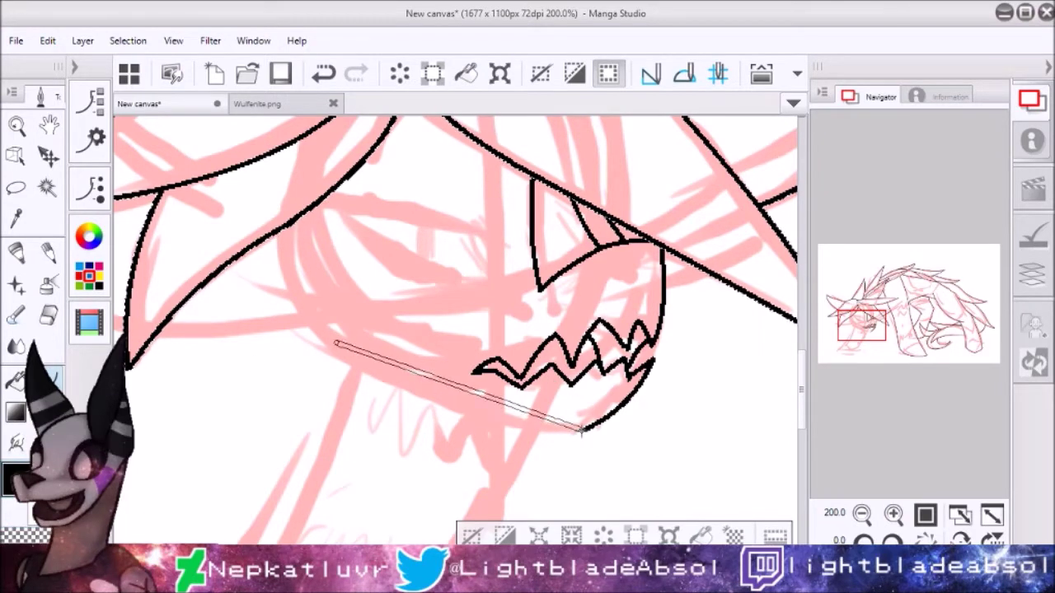
click(446, 424)
click(861, 513)
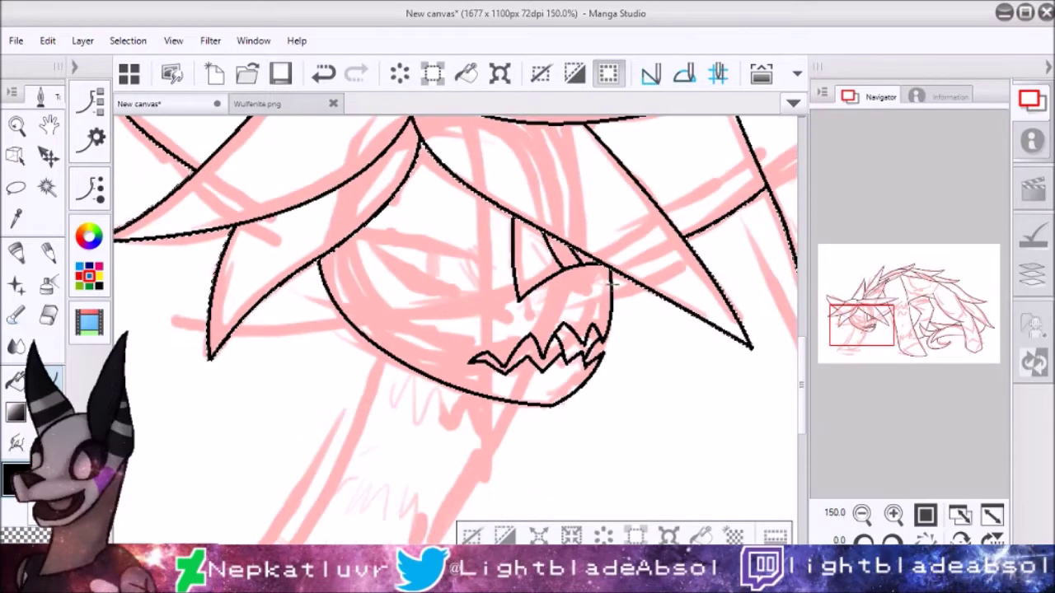
Ink the near eye as a narrow, slanted angry shape with thick upper and lower lids
click(893, 514)
drag(338, 188, 495, 240)
mouse_move(324, 199)
mouse_down()
mouse_move(500, 237)
mouse_move(509, 294)
mouse_up()
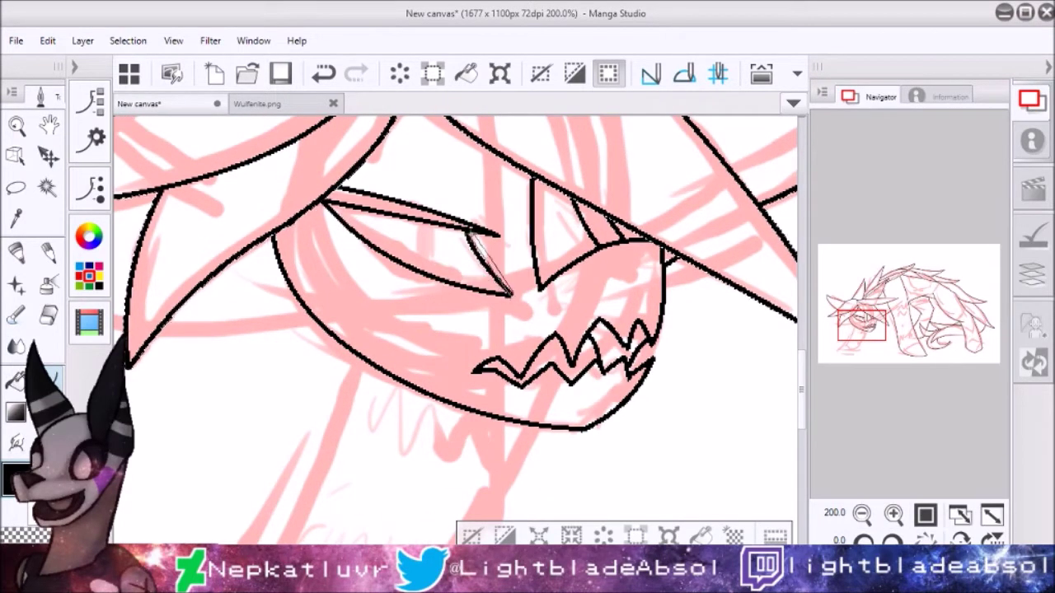
drag(342, 204, 511, 295)
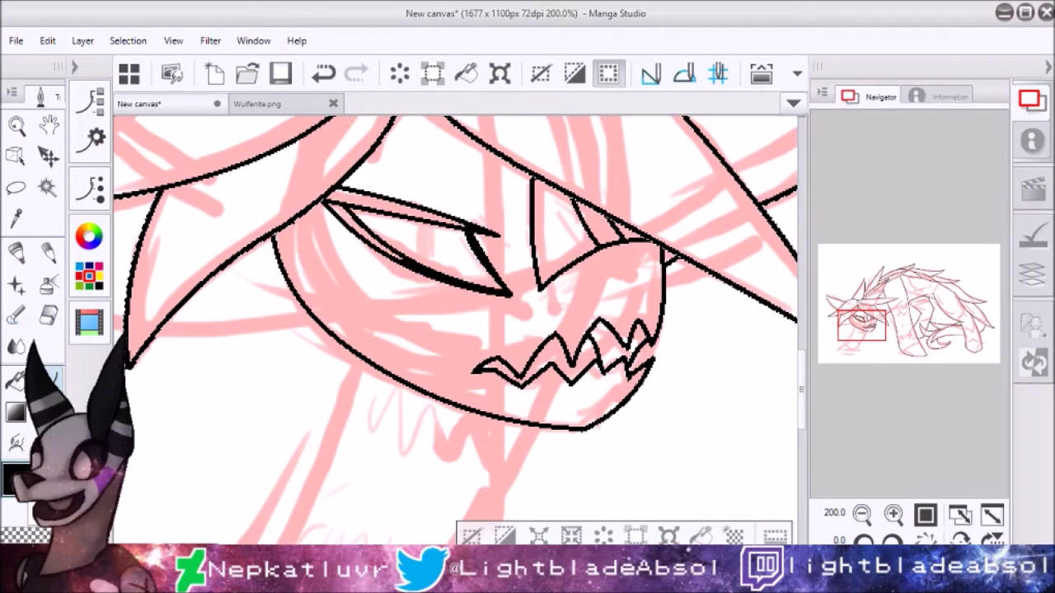
drag(461, 239, 334, 196)
Ink the foreleg below the head, from the jaw down to its flat, pointed foot
click(862, 513)
click(862, 514)
key(ctrl+a)
scroll(873, 373, up, 2)
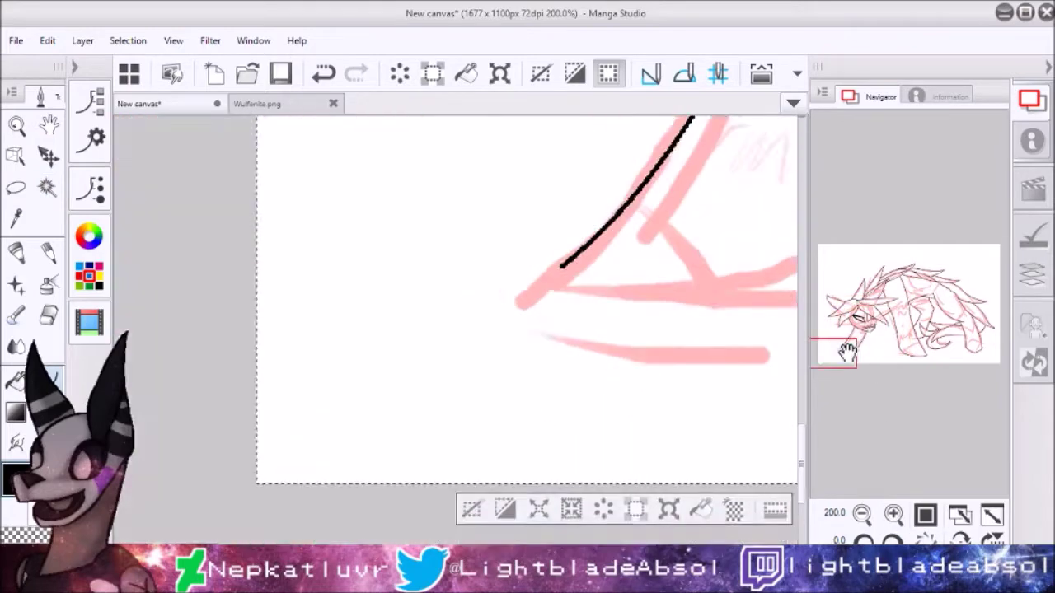
drag(873, 373, 897, 363)
mouse_move(175, 427)
mouse_down()
mouse_move(436, 424)
mouse_move(399, 426)
mouse_up()
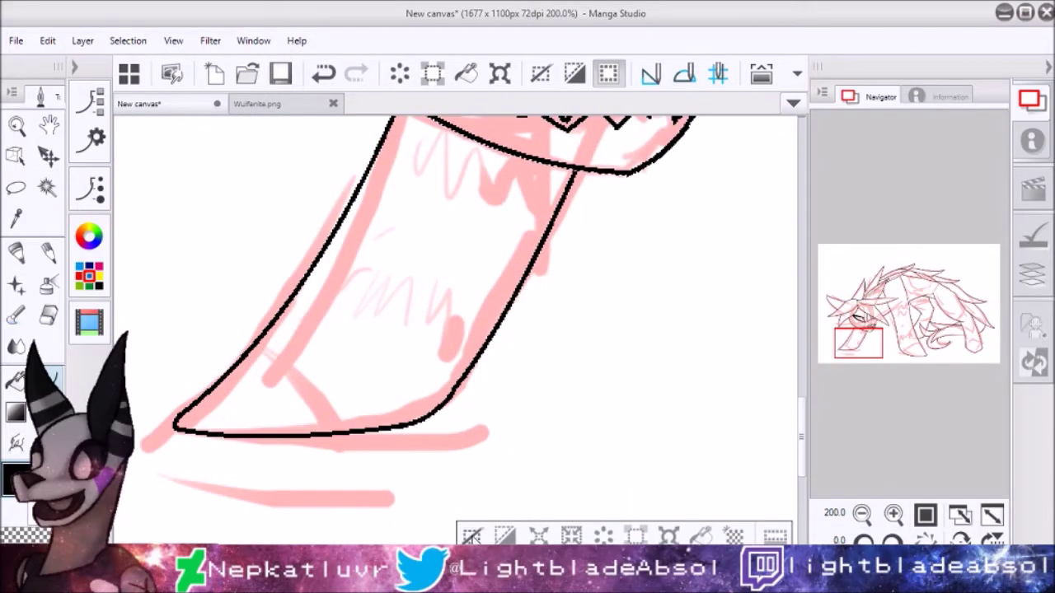
key(ctrl+d)
Add a new layer between the red sketch and the Wulfenite reference for the base color
click(862, 513)
click(862, 513)
click(1031, 272)
click(827, 389)
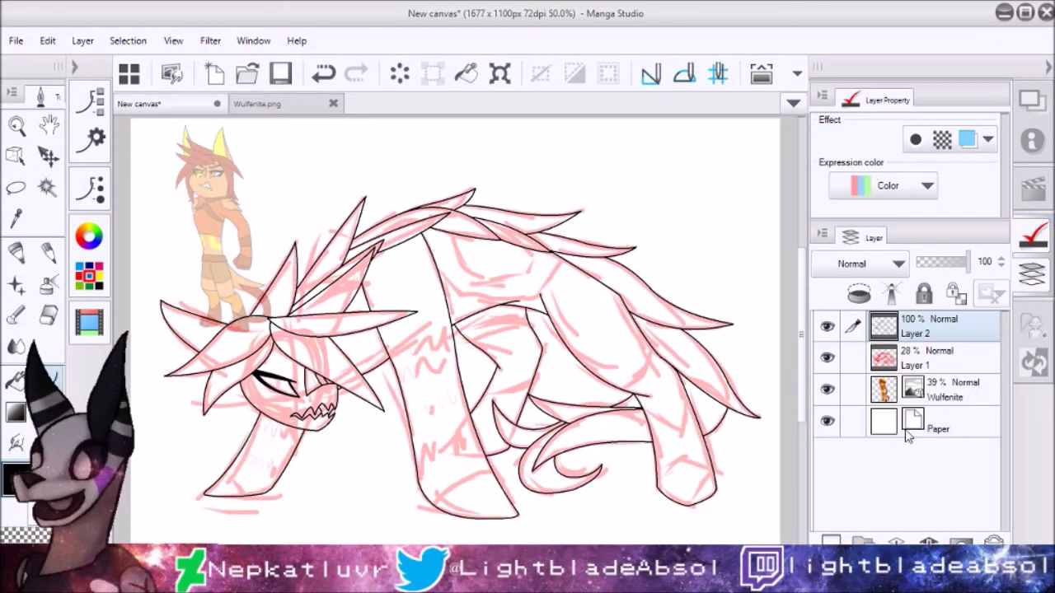
click(881, 394)
click(862, 540)
Select the beast's inked silhouette and fill it on the new layer with light orange sampled from Wulfenite.png
key(w)
click(940, 326)
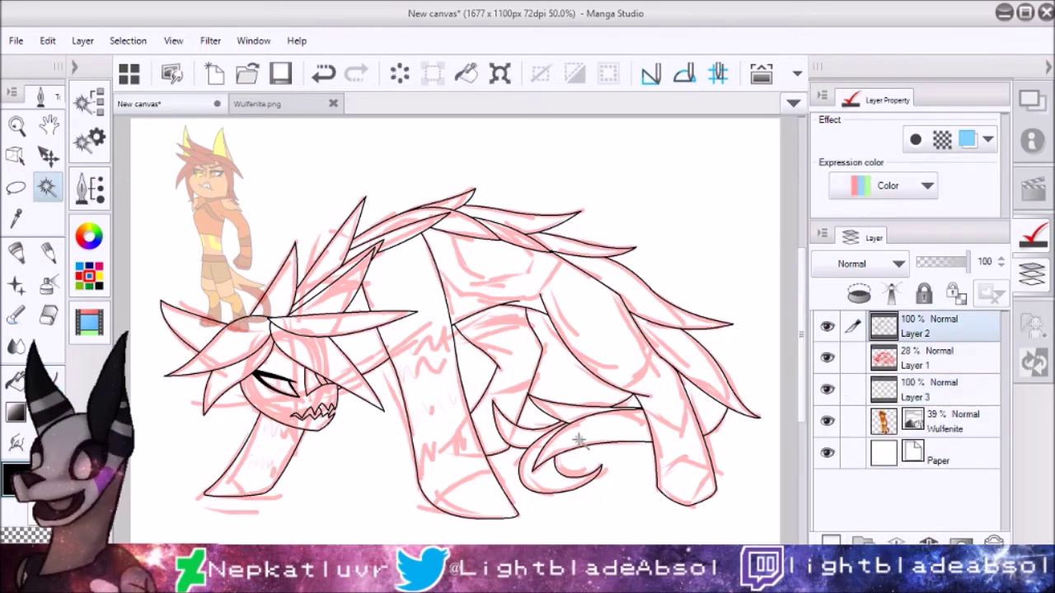
click(532, 416)
click(939, 389)
key(i)
click(256, 104)
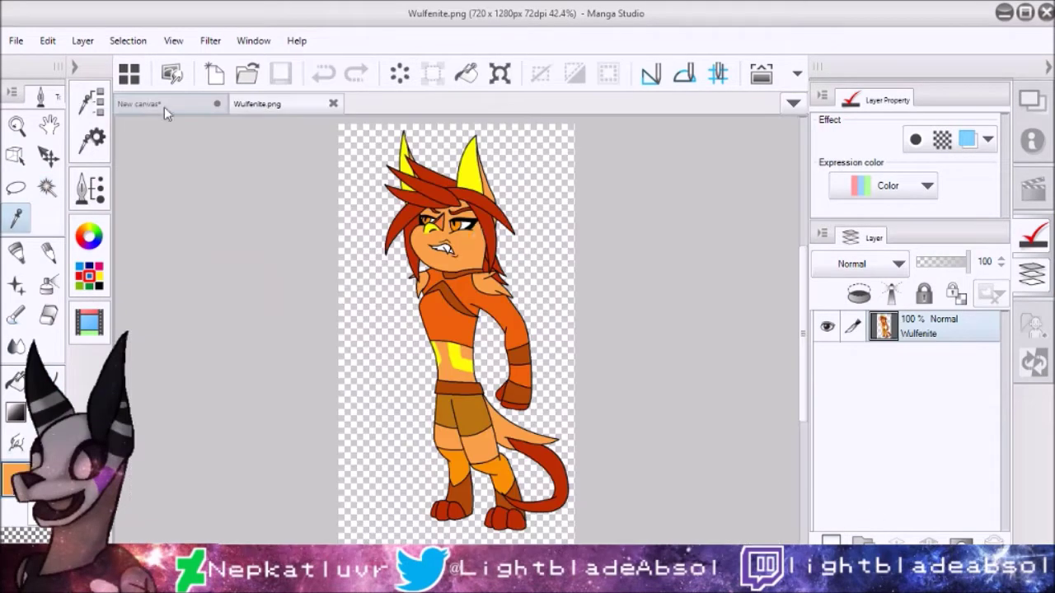
click(164, 104)
key(alt+Delete)
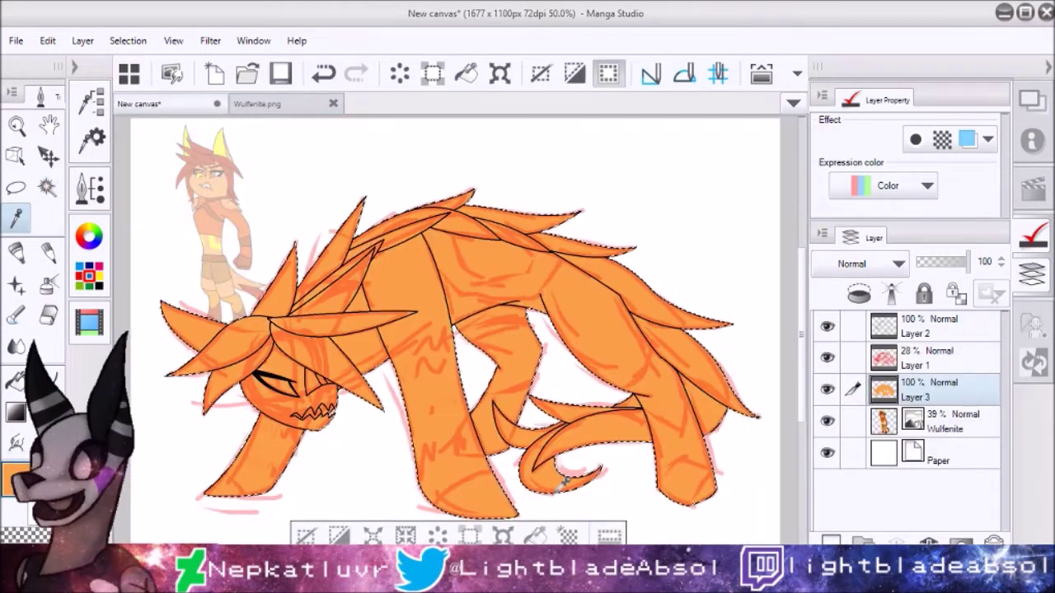
key(ctrl+d)
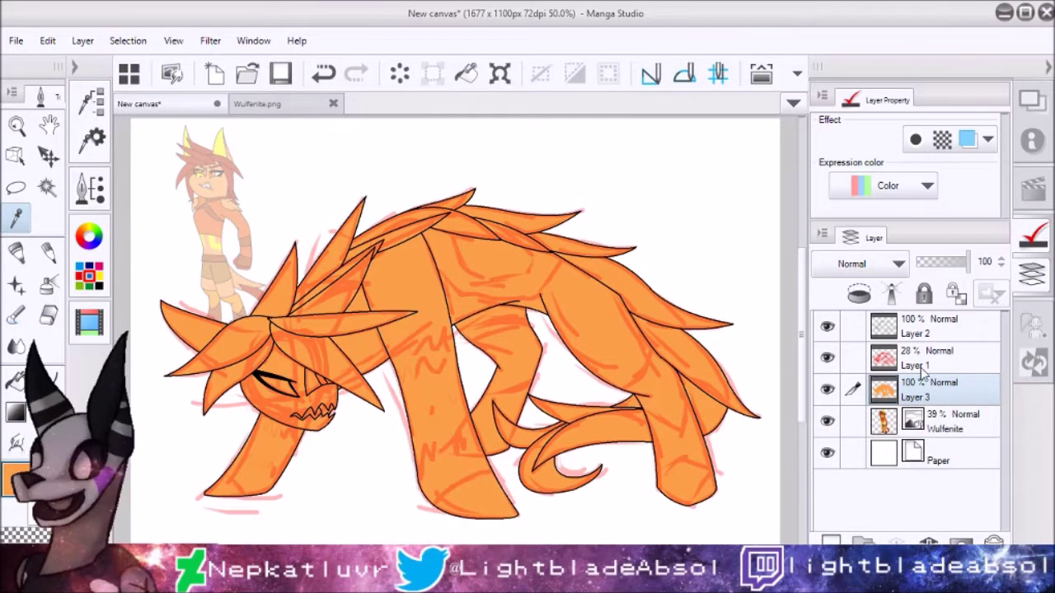
Add a layer above the orange base and select the hair and back fur spikes from the line art
key(ctrl+shift+n)
click(932, 326)
key(w)
click(280, 342)
shift+click(322, 295)
shift+click(409, 223)
shift+click(495, 229)
shift+click(685, 343)
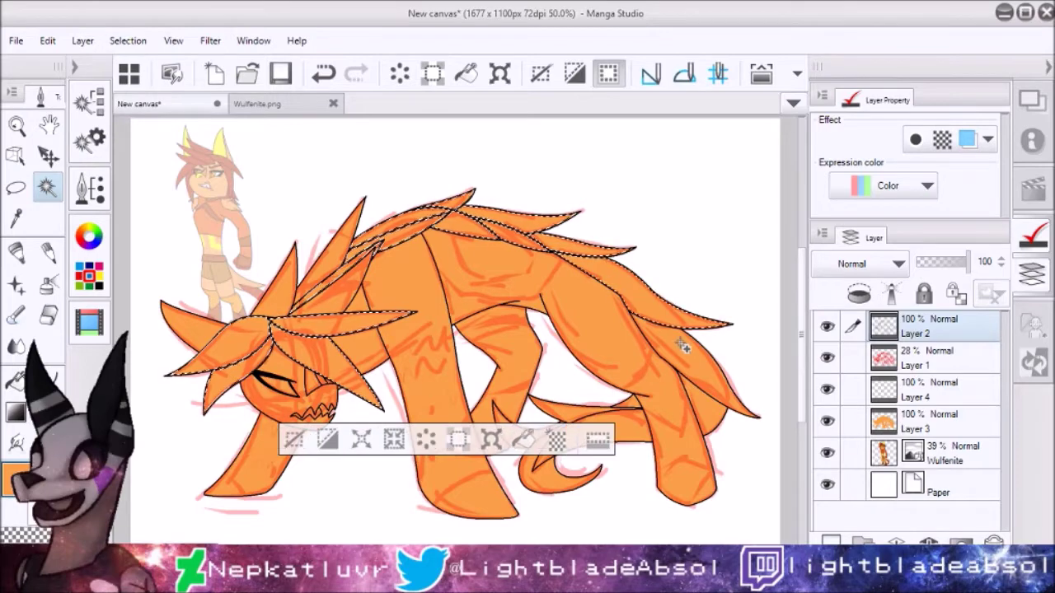
shift+click(280, 301)
Fill the selected hair and back spikes on their new layer with dark red sampled from the Wulfenite.png hair
click(931, 389)
key(i)
key(ctrl+Tab)
click(447, 180)
key(ctrl+Tab)
key(alt+BackSpace)
key(ctrl+d)
Add another layer and fill the tail's curled tip with dark red sampled from Wulfenite.png
key(ctrl+shift+n)
click(931, 326)
key(w)
click(540, 470)
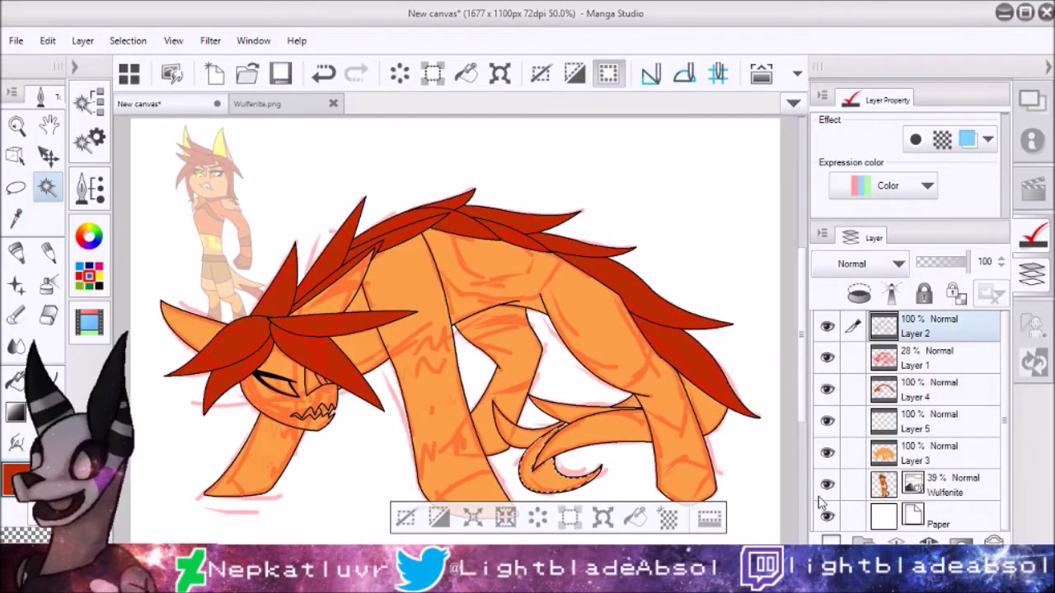
click(945, 424)
key(i)
key(ctrl+Tab)
click(612, 452)
key(ctrl+Tab)
key(alt+BackSpace)
key(ctrl+d)
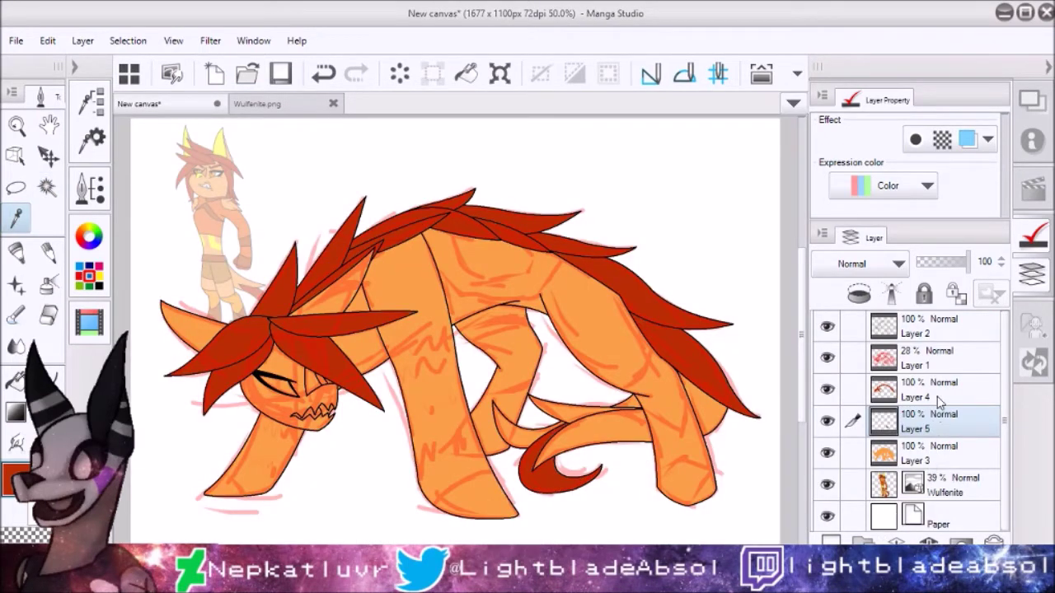
Add a layer above the orange base and draw the muzzle marking's rear edge in yellow down to the mouth
click(915, 454)
key(ctrl+shift+n)
click(92, 138)
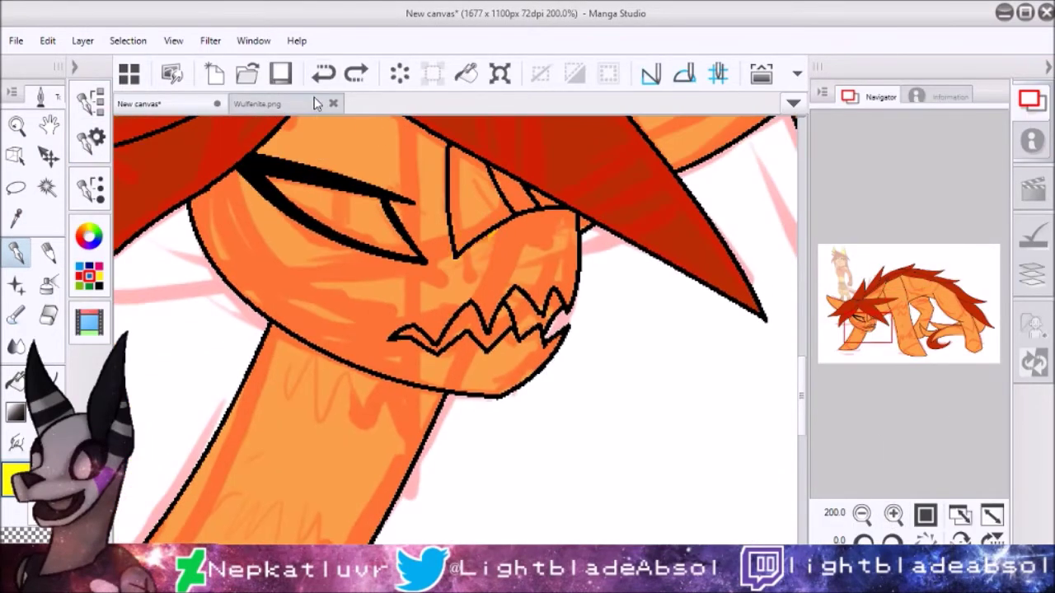
click(92, 188)
click(254, 120)
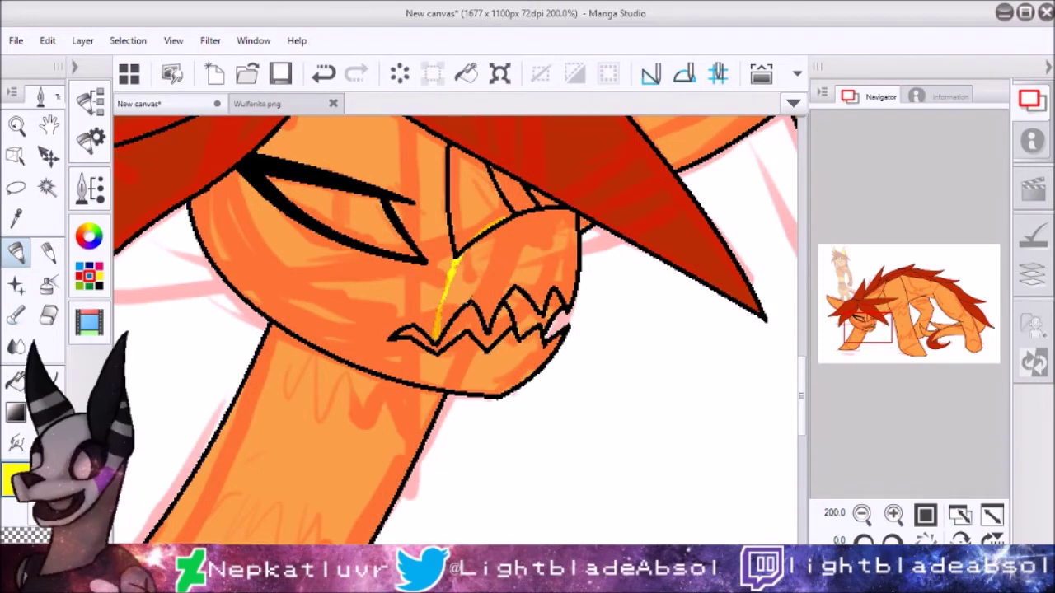
Fill the muzzle above the teeth with yellow, keeping it inside a selection made from the line art
click(1031, 276)
click(923, 325)
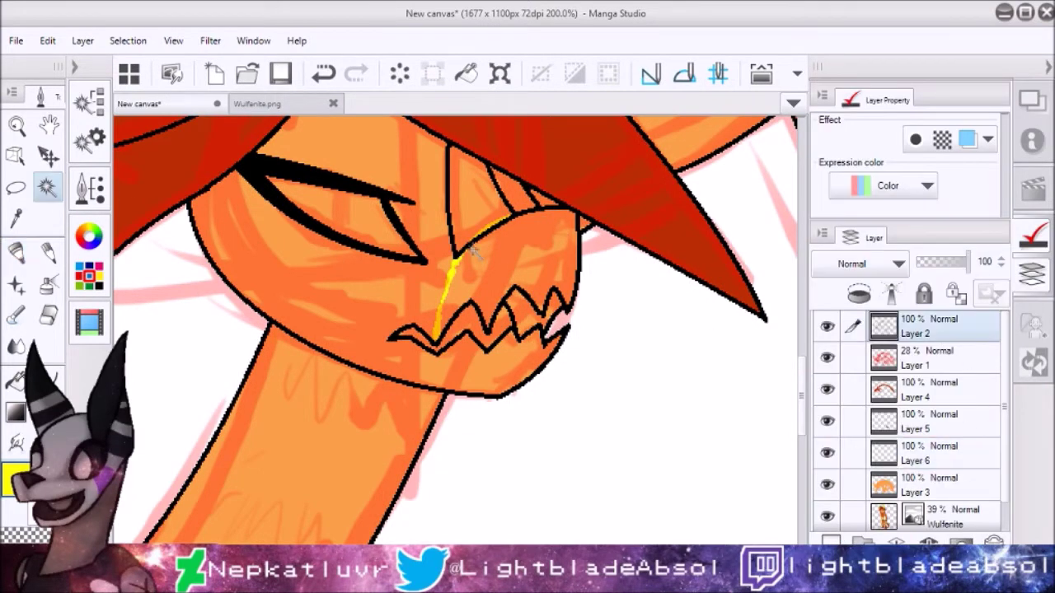
ctrl+click(883, 326)
click(923, 453)
key(g)
click(532, 266)
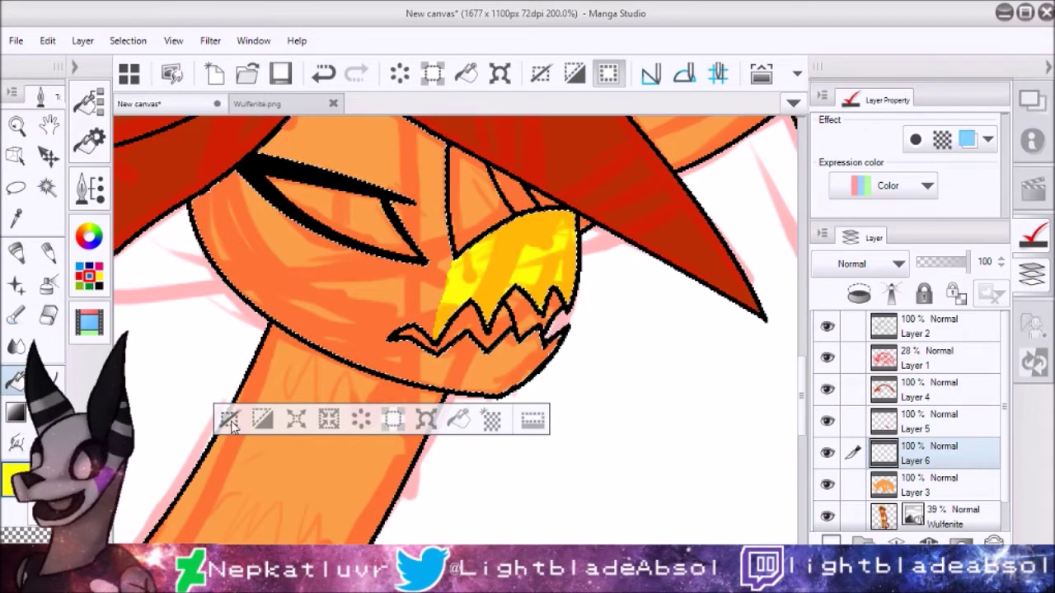
click(230, 421)
Draw two pointed yellow stripes on the cheek and fill them within the line-art selection
key(p)
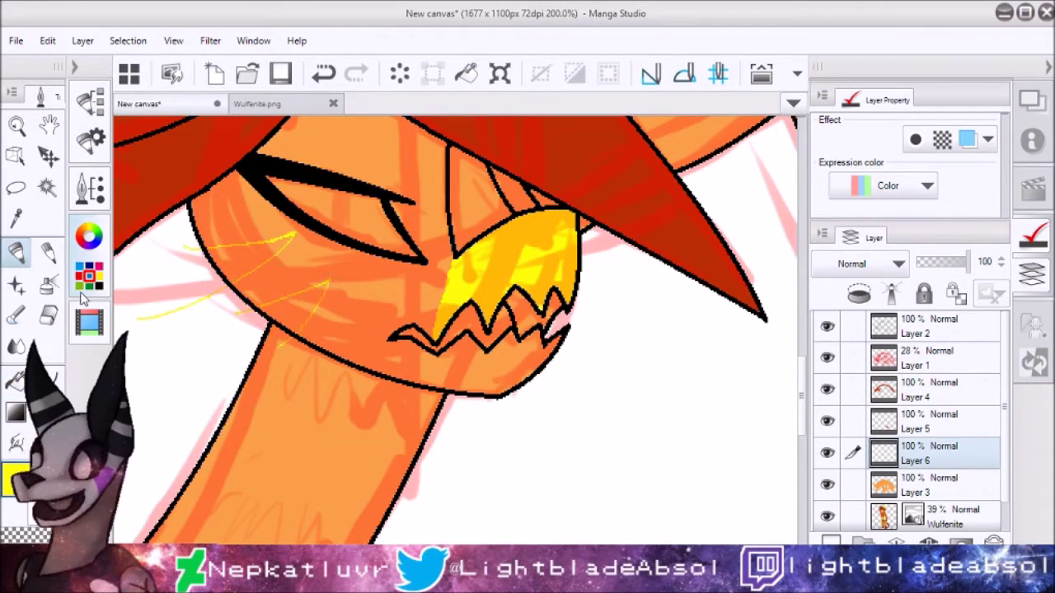
key(g)
click(923, 325)
ctrl+click(883, 325)
click(923, 453)
click(274, 262)
click(305, 301)
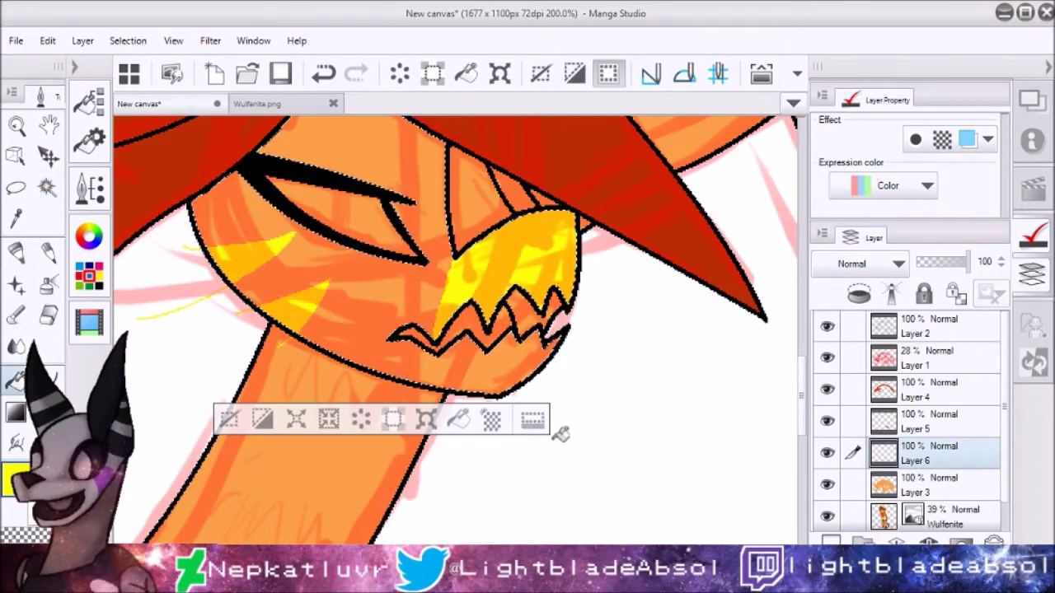
key(ctrl+d)
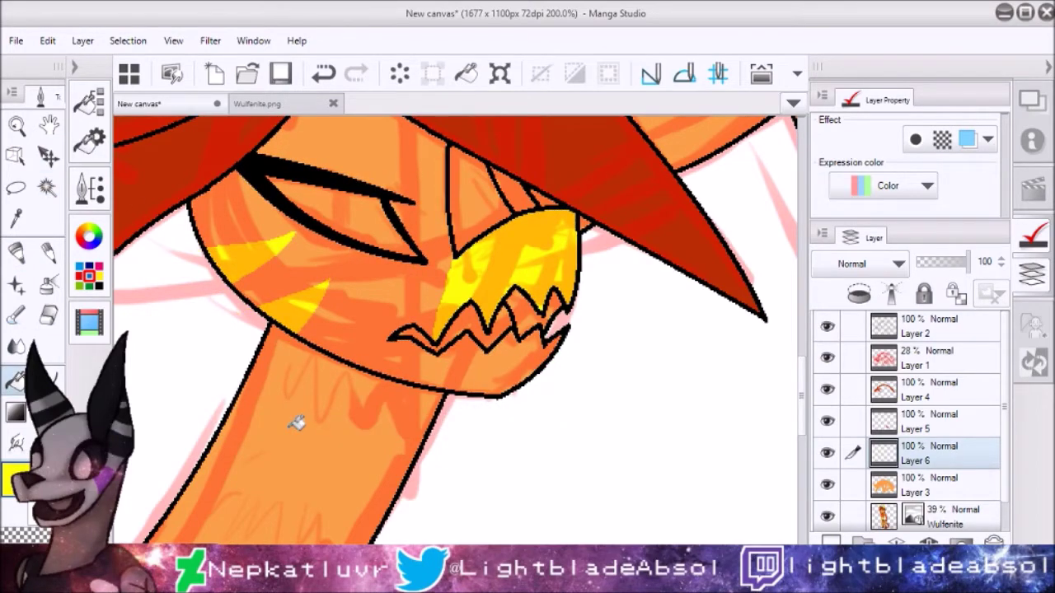
Outline a curved band on the beast's side with yellow curves, following the sketch beneath the back spikes
key(p)
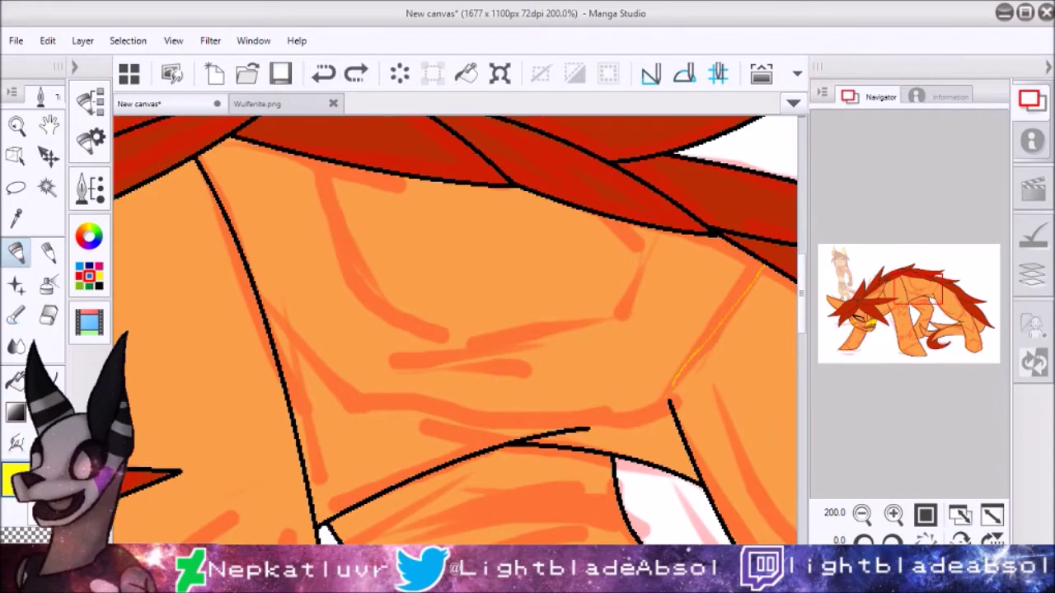
key(u)
drag(756, 264, 346, 402)
drag(181, 210, 351, 403)
mouse_move(312, 161)
mouse_down()
mouse_move(373, 303)
mouse_move(639, 318)
mouse_move(651, 232)
mouse_up()
Fill the curved side band with yellow inside the torso selected from the line art
key(w)
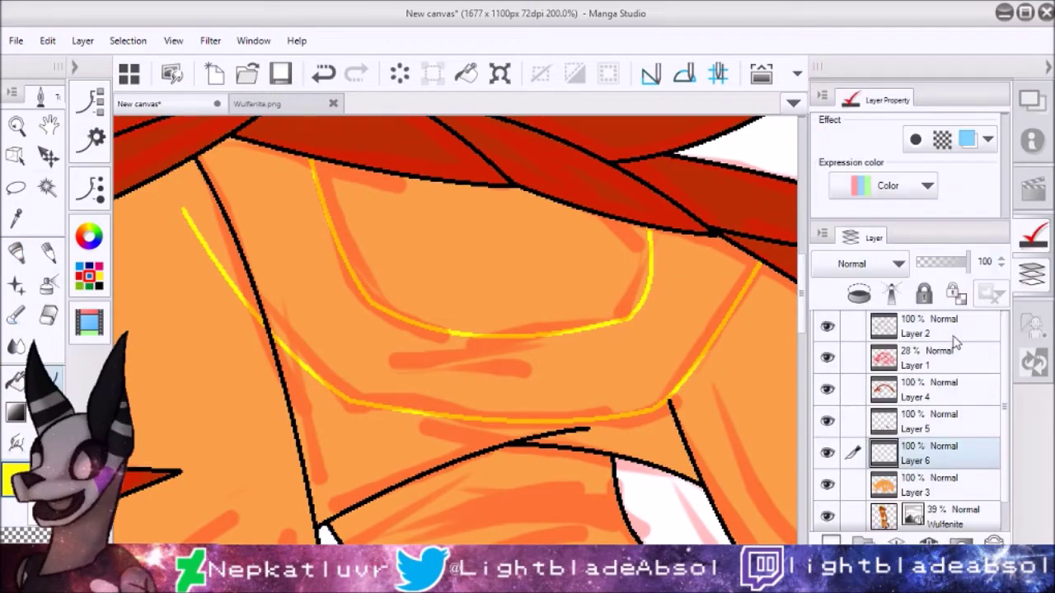
click(686, 292)
click(929, 453)
key(g)
click(307, 338)
click(1030, 101)
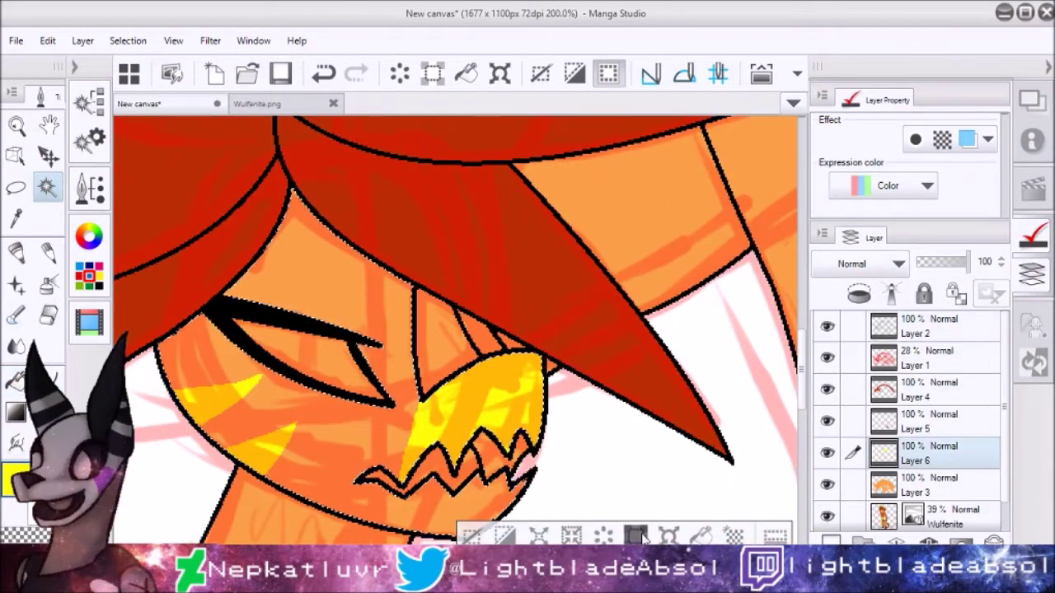
key(ctrl+d)
Add a layer above the yellow markings and sample dark red from Wulfenite.png for the feet
click(1030, 101)
scroll(906, 321, down, 5)
drag(907, 318, 910, 325)
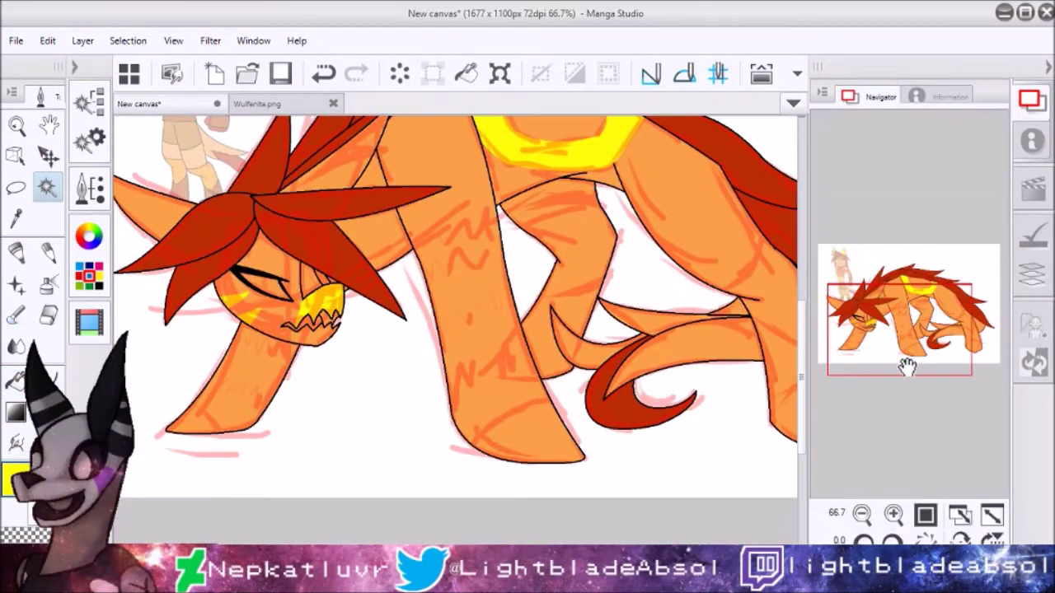
click(1030, 235)
click(267, 105)
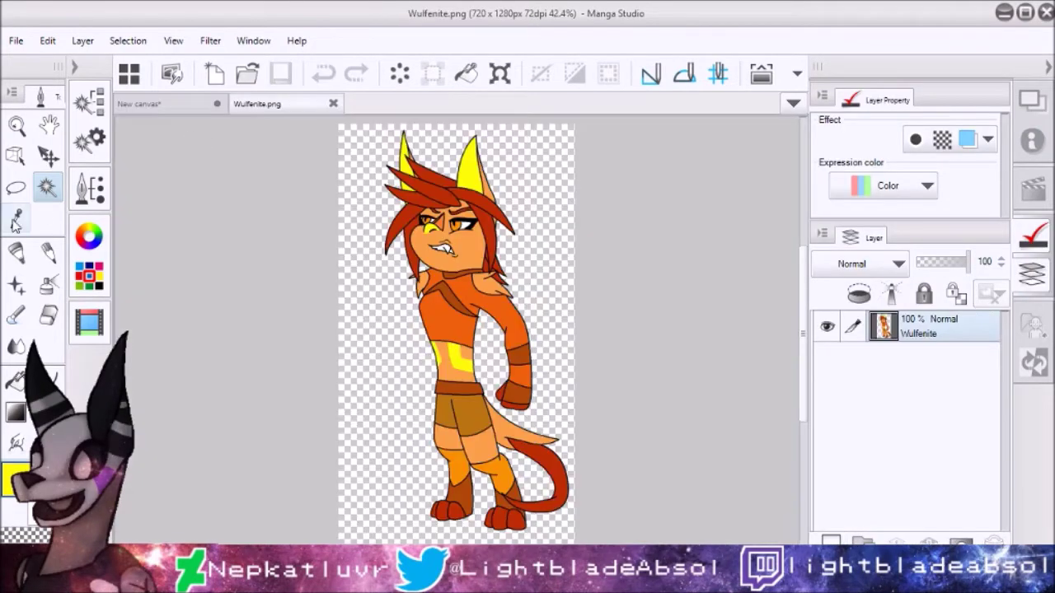
key(i)
click(161, 105)
Draw dark red curves across both forelegs and the hind leg to mark off the feet
key(p)
drag(172, 376, 241, 475)
drag(563, 396, 439, 474)
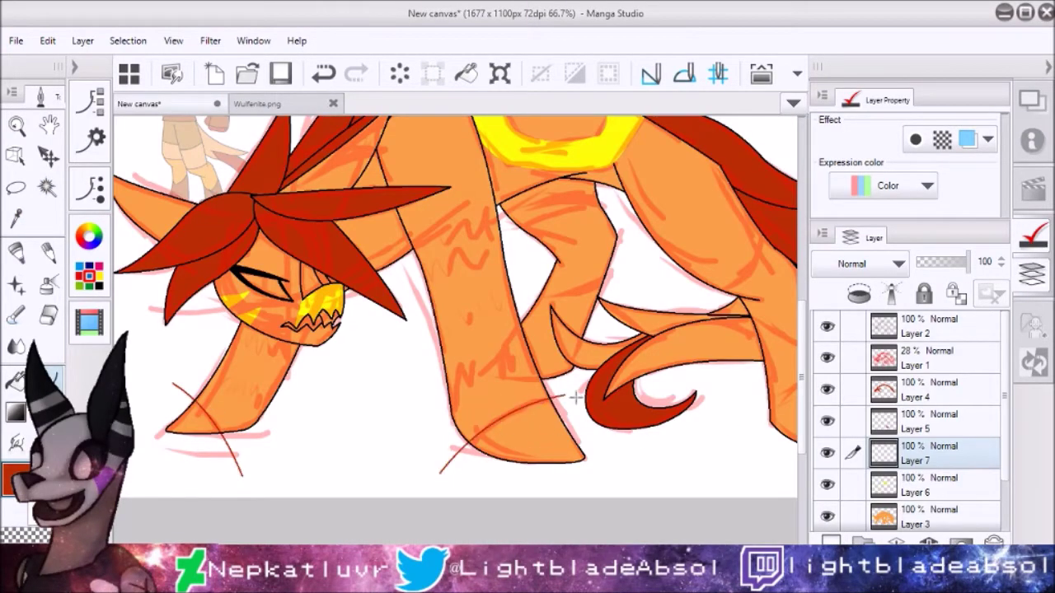
scroll(494, 329, right, 2)
drag(701, 423, 789, 404)
Fill the marked-off feet with dark red on their own layer, limited to the legs selected from the line art
click(931, 328)
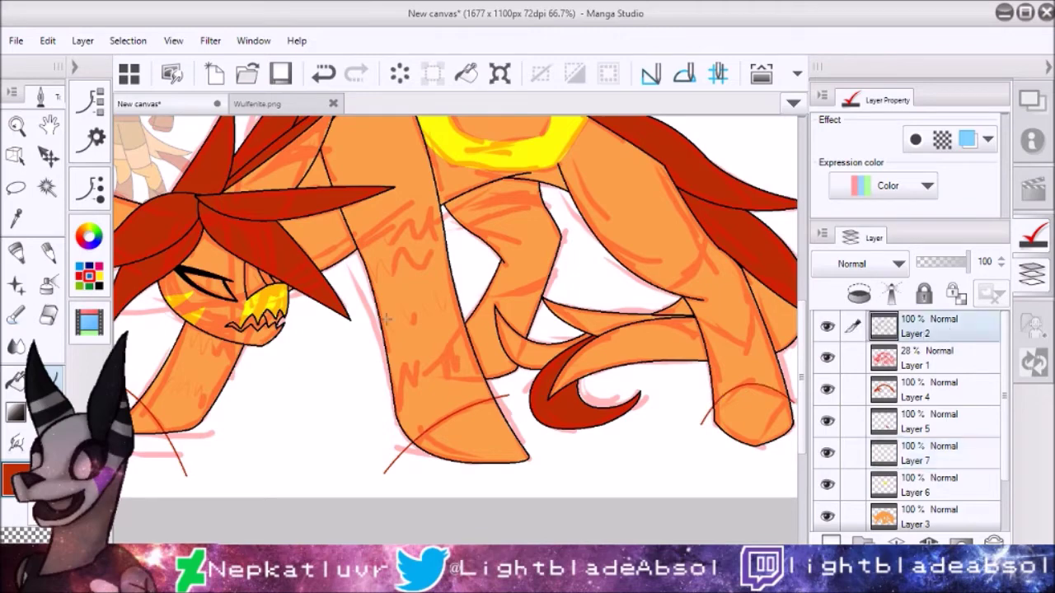
key(w)
click(483, 416)
click(931, 454)
click(299, 490)
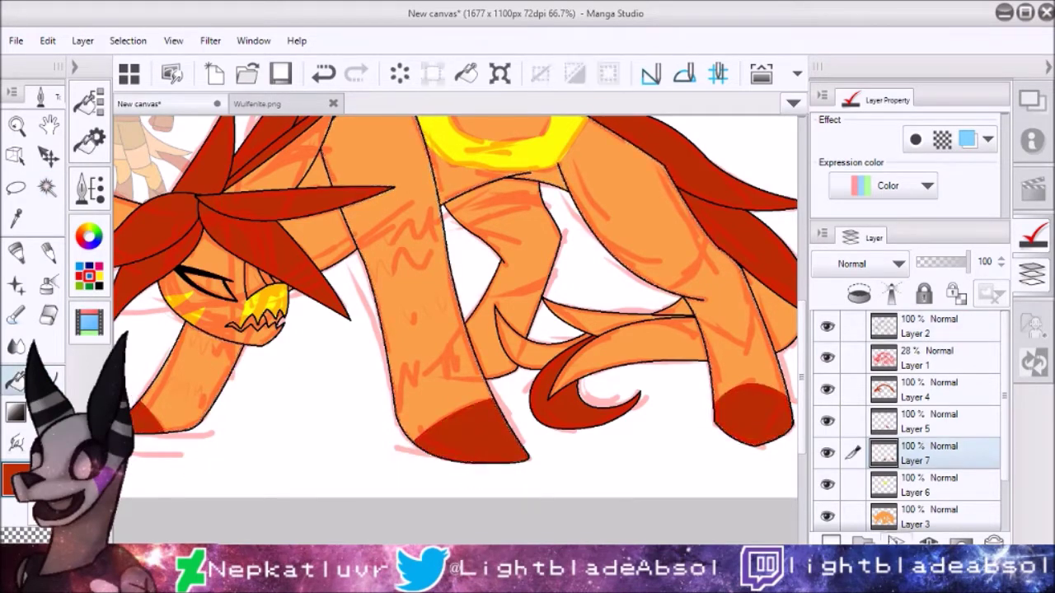
Add a layer between the feet and yellow-marking layers and sample brown from Wulfenite.png
key(ctrl+shift+n)
key(i)
click(257, 104)
click(159, 104)
Draw brown curves across both forelegs to mark the upper and lower edges of the leg bands
key(u)
drag(141, 365, 258, 441)
drag(368, 419, 510, 355)
drag(343, 359, 503, 303)
drag(348, 259, 491, 214)
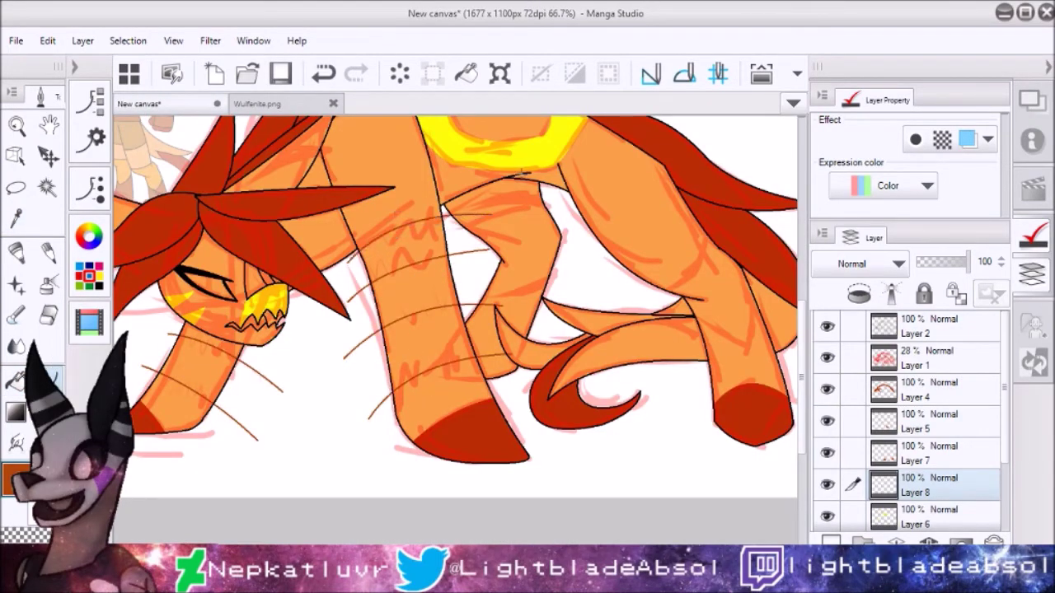
Close off the ends of the marked foreleg bands and fill them with brown on Layer 8
click(272, 105)
click(151, 102)
drag(347, 338, 384, 430)
drag(177, 328, 239, 408)
drag(363, 350, 486, 322)
drag(363, 264, 466, 235)
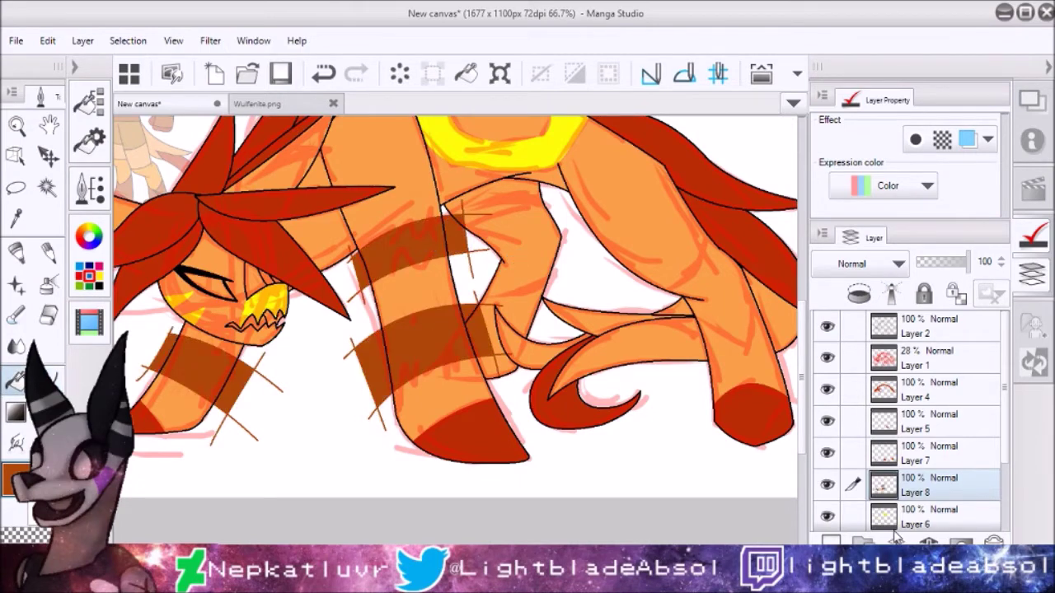
Blend the edges of the brown bands on both forelegs into soft, streaky fur transitions
click(16, 346)
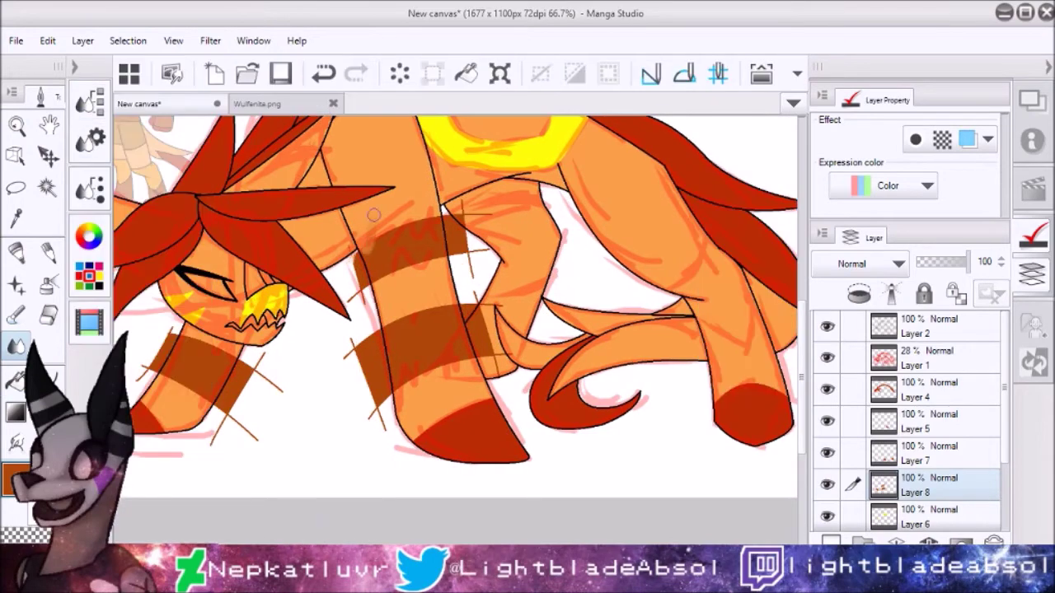
drag(369, 247, 436, 190)
key(ctrl+z)
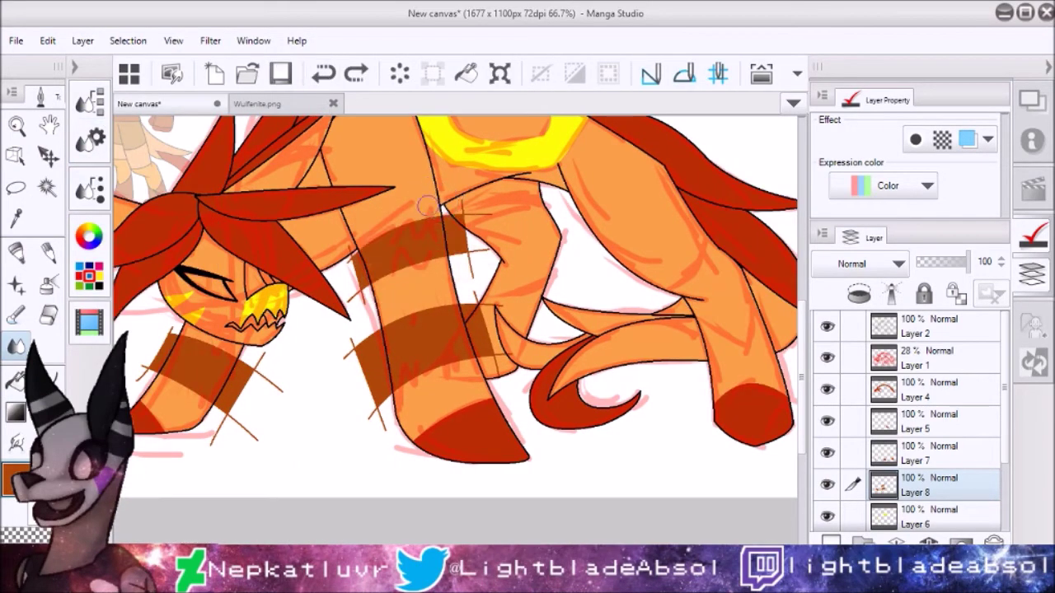
mouse_move(362, 247)
mouse_down()
mouse_move(432, 232)
mouse_move(451, 258)
mouse_move(366, 305)
mouse_move(428, 313)
mouse_move(466, 296)
mouse_move(385, 433)
mouse_move(462, 354)
mouse_move(503, 379)
mouse_up()
mouse_move(177, 325)
mouse_down()
mouse_move(204, 340)
mouse_move(234, 376)
mouse_move(264, 354)
mouse_move(161, 393)
mouse_move(211, 382)
mouse_move(178, 401)
mouse_move(231, 438)
mouse_up()
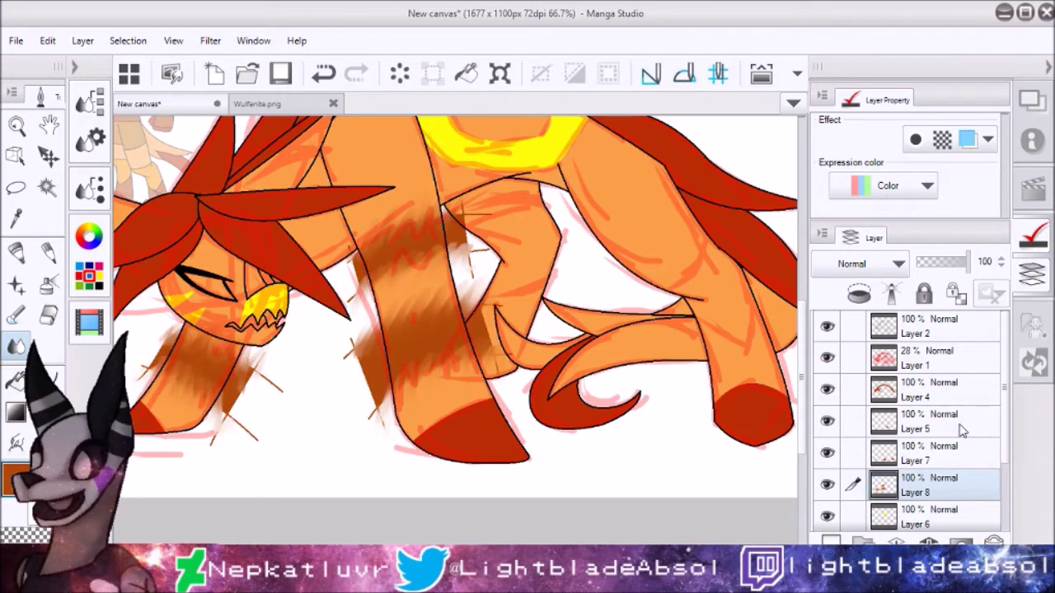
Trim the brown bands on Layer 8 to the foreleg outlines, using a selection made from the line art
click(953, 333)
key(w)
click(448, 365)
click(931, 487)
key(Delete)
key(ctrl+d)
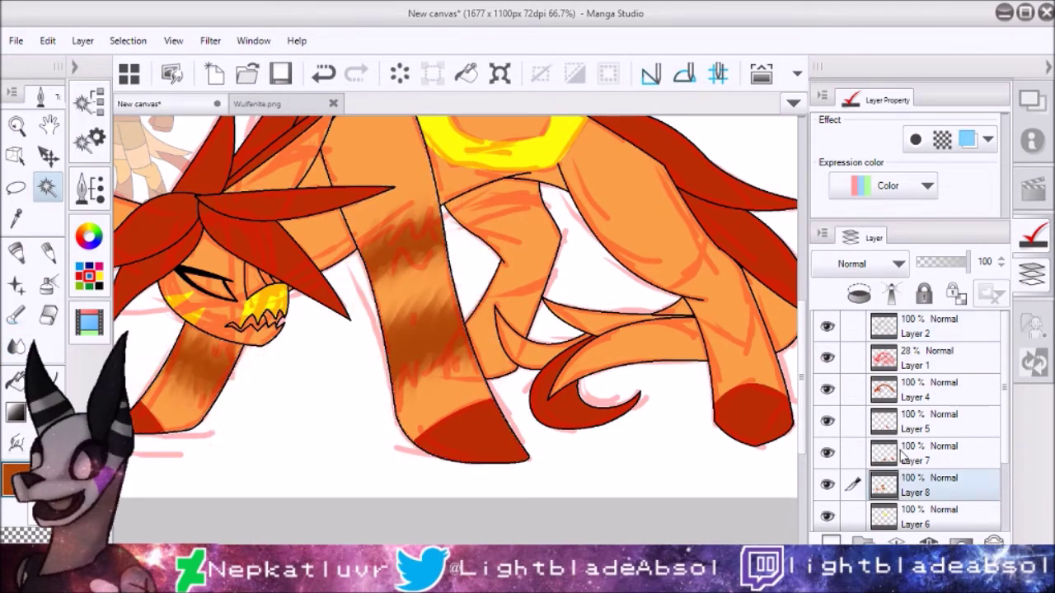
Add a layer beneath the brown bands and sample reddish orange from Wulfenite.png
key(ctrl+shift+n)
click(257, 103)
click(139, 103)
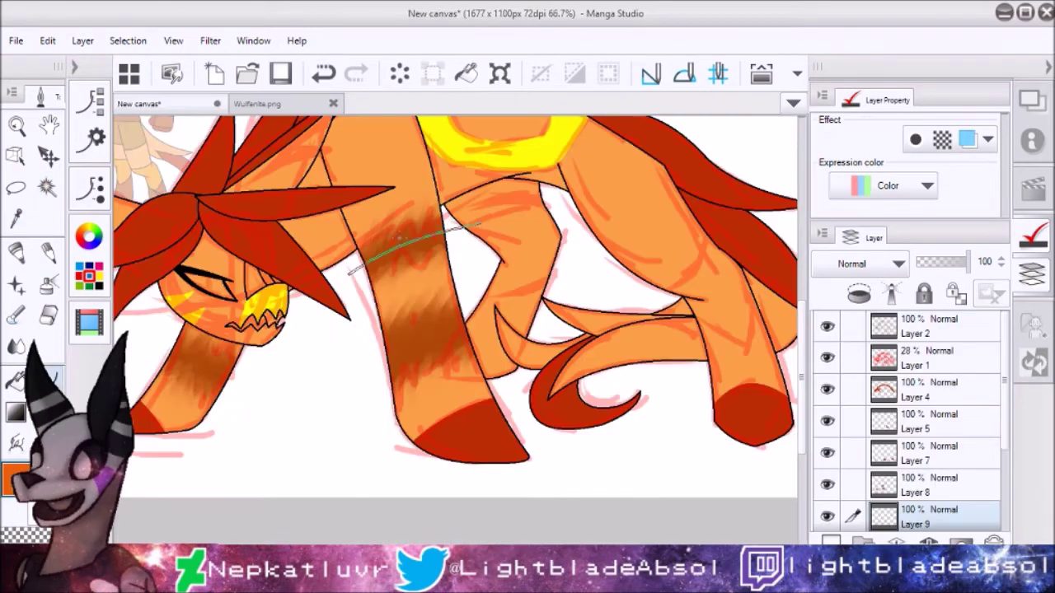
Fill the lower forelegs with reddish orange on Layer 9, limited to the legs selected from the line art
click(946, 332)
click(448, 283)
click(931, 515)
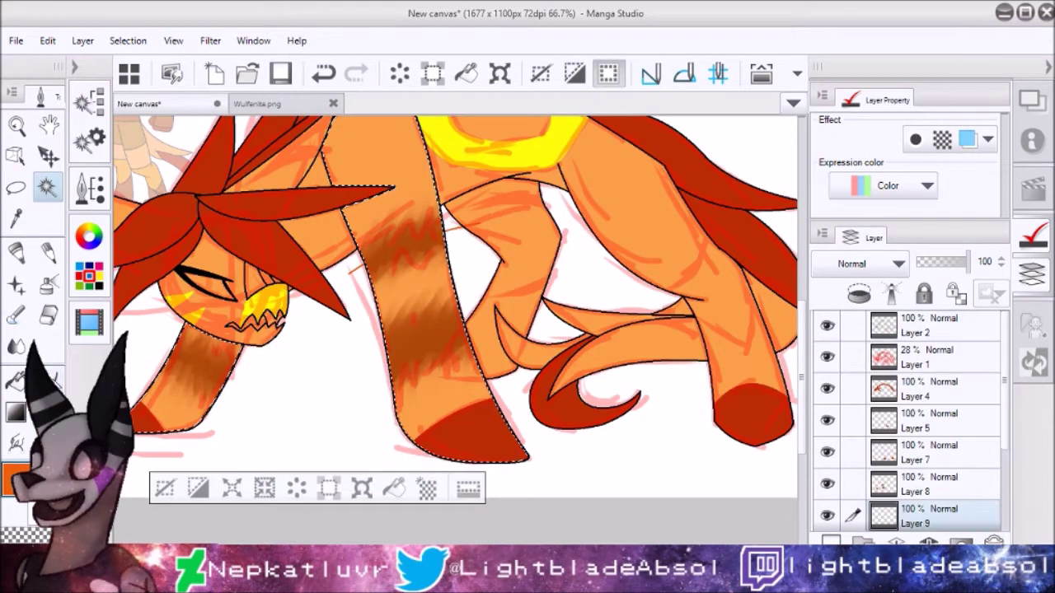
key(g)
click(165, 490)
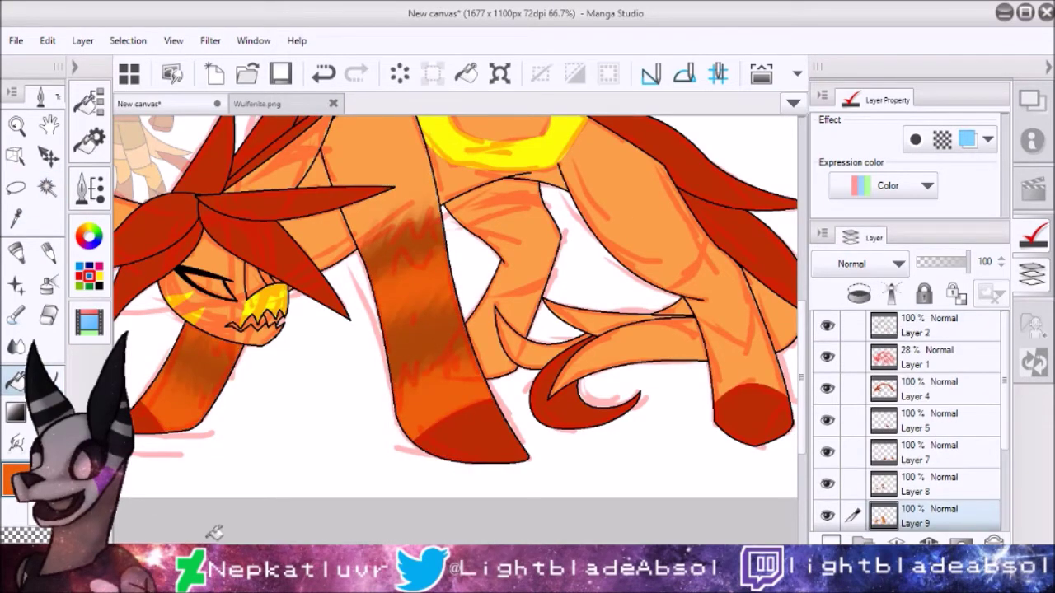
Color the lower hind legs with brown sampled from Wulfenite.png on a new layer above the base color, within the leg outlines
key(ctrl+shift+n)
key(ctrl+shift+n)
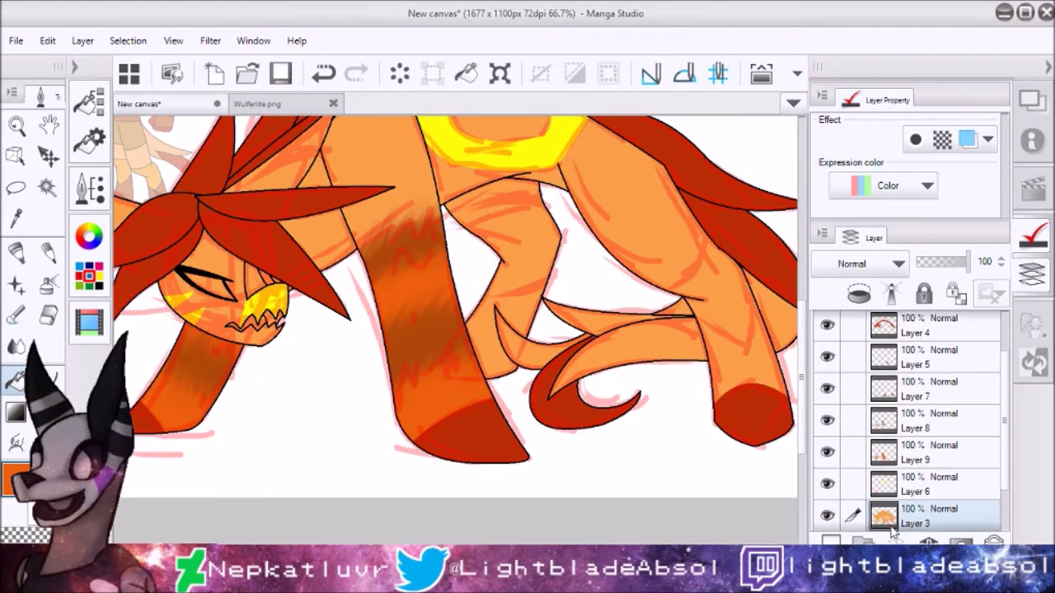
key(p)
click(280, 103)
click(157, 104)
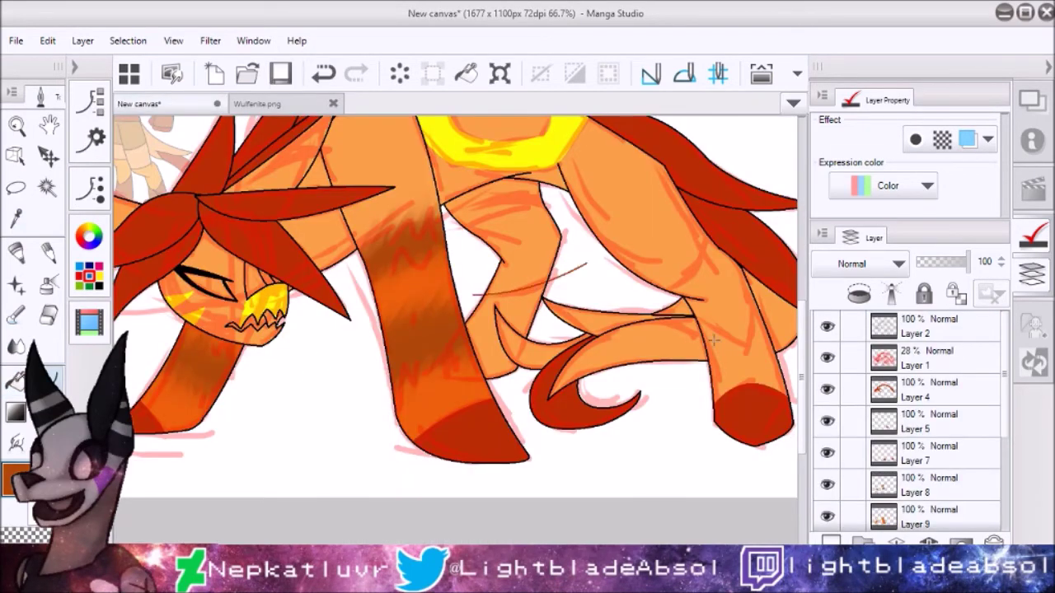
key(w)
click(593, 284)
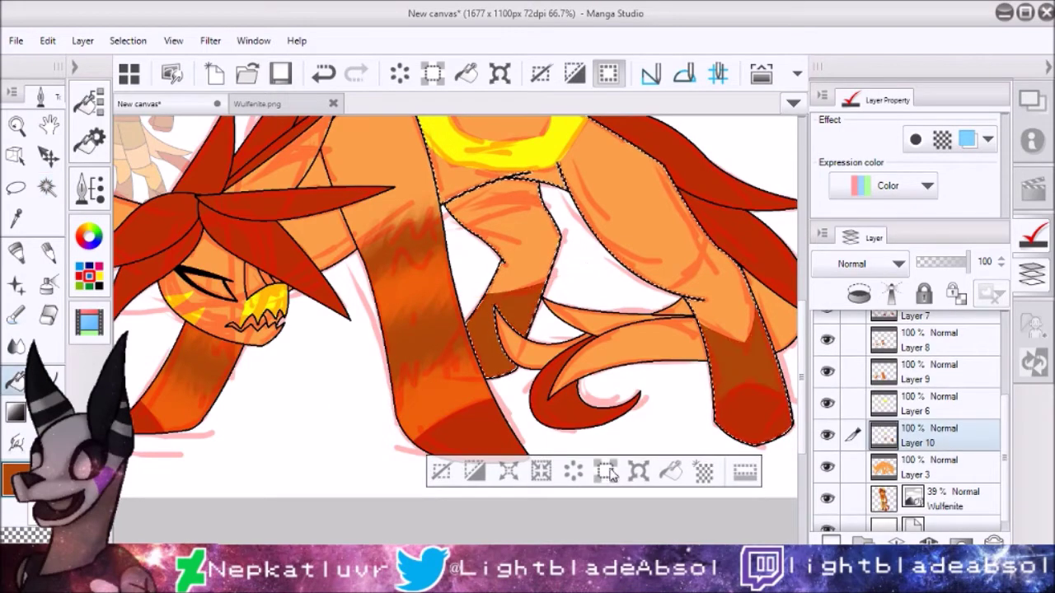
Sample yellowish orange from Wulfenite.png for the area above the brown hind-leg markings
key(i)
click(257, 103)
click(173, 103)
key(w)
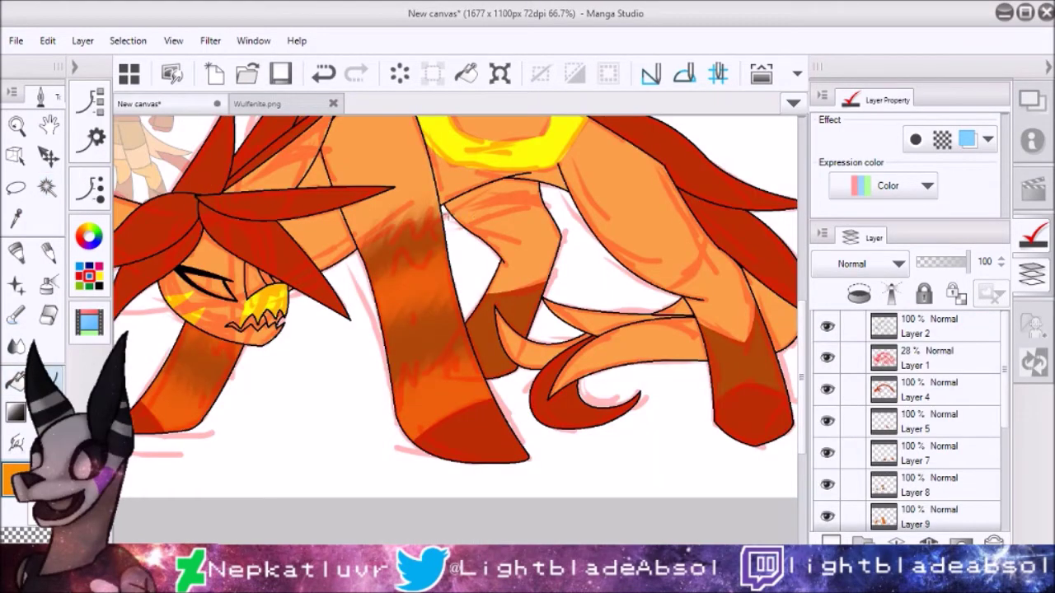
Fill the hind-leg areas above the brown with yellowish orange on Layer 11, limited to the legs selected from the line art
key(w)
click(701, 283)
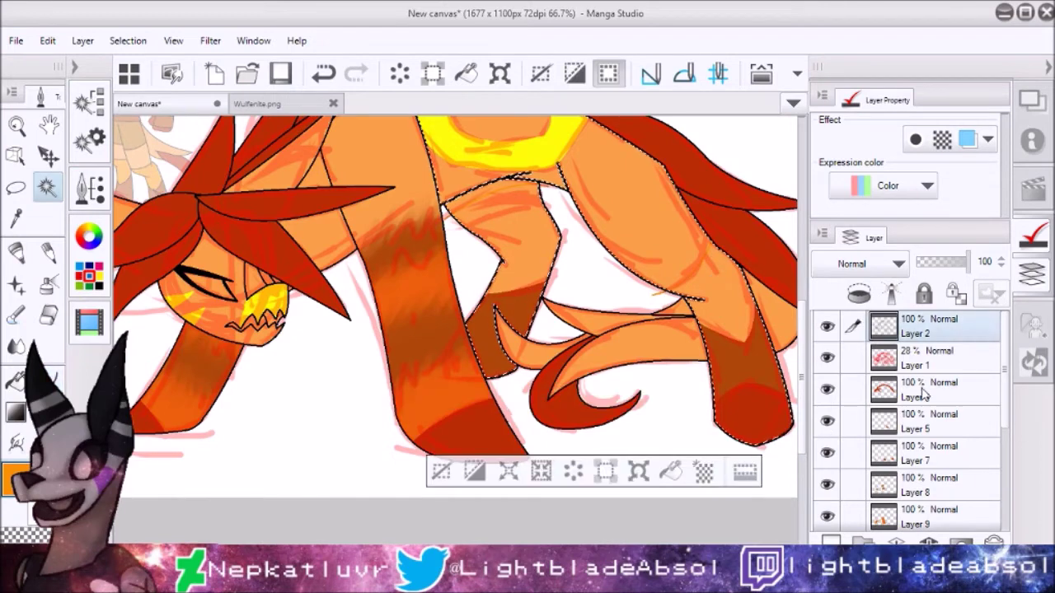
scroll(989, 470, down, 5)
click(932, 424)
key(b)
drag(478, 198, 536, 281)
drag(718, 275, 725, 329)
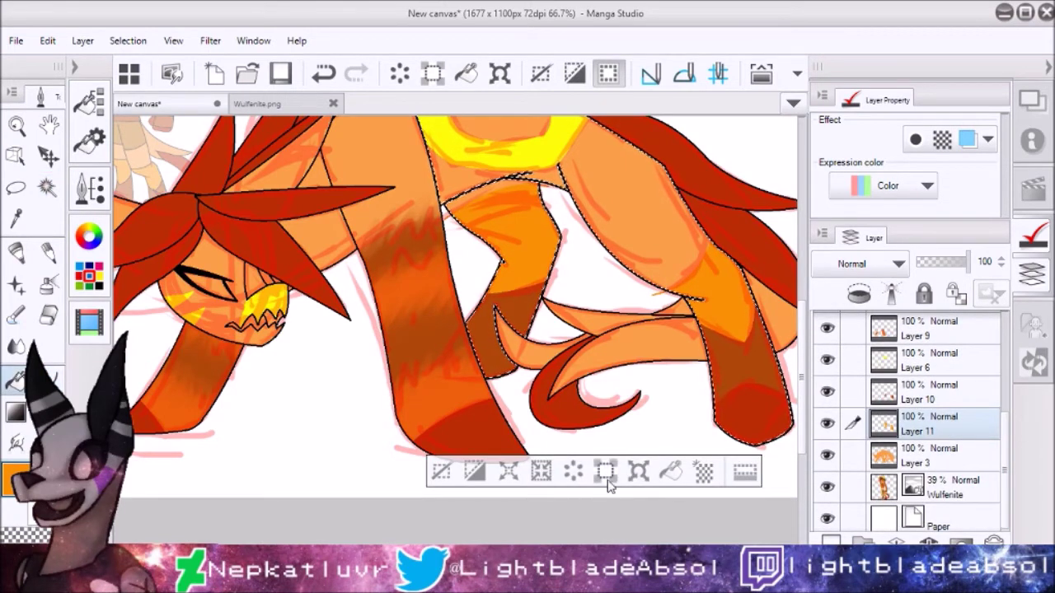
click(605, 472)
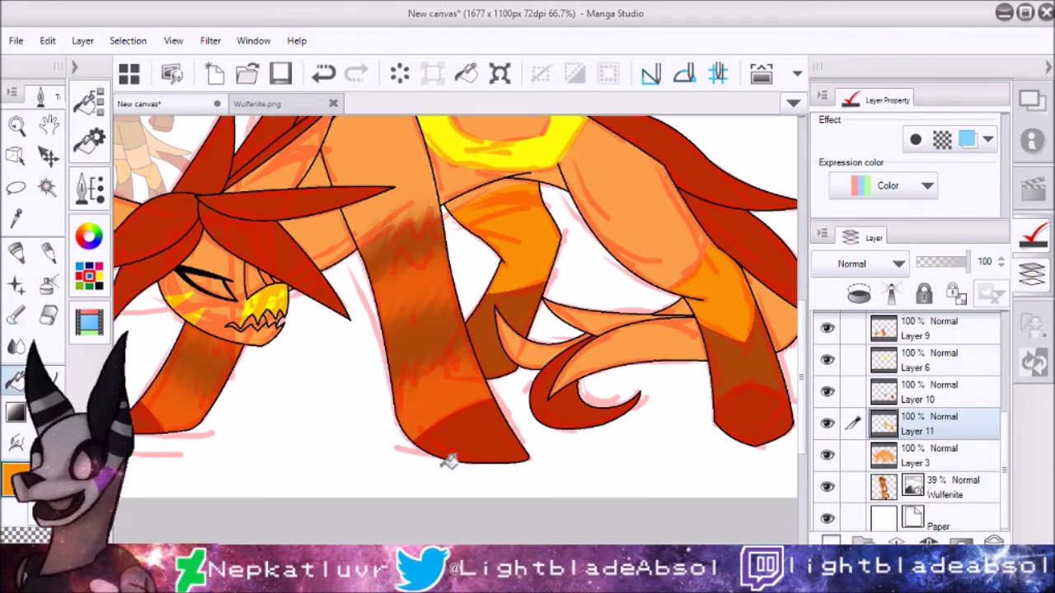
Select the tail from the line art and fill it with lighter red-orange on a new layer beneath the mane layer
scroll(1012, 389, up, 5)
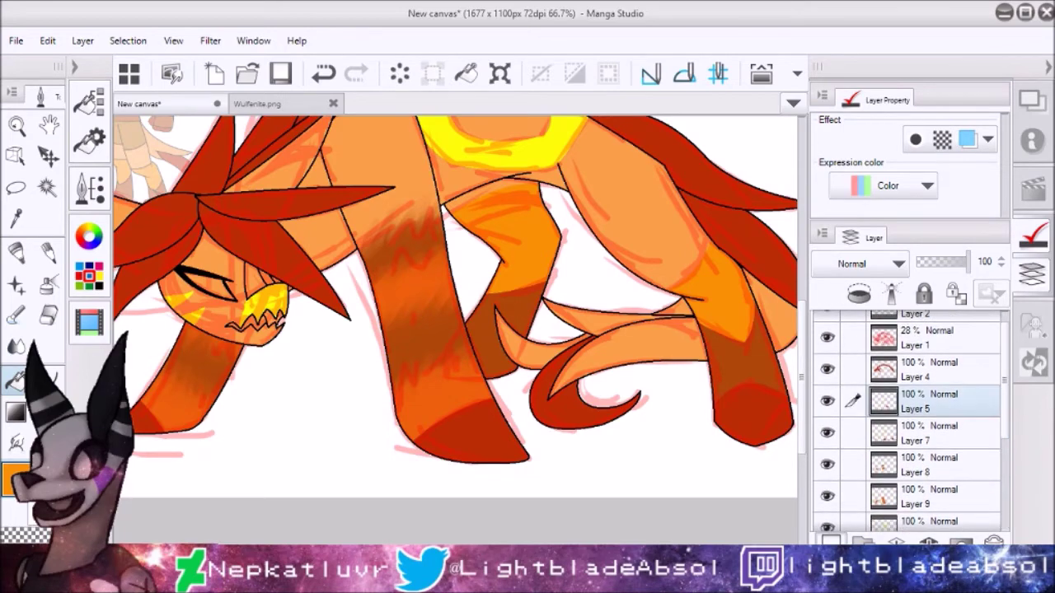
key(w)
click(931, 326)
click(620, 336)
shift+click(626, 338)
click(931, 421)
key(p)
click(89, 237)
click(239, 186)
click(701, 424)
key(ctrl+d)
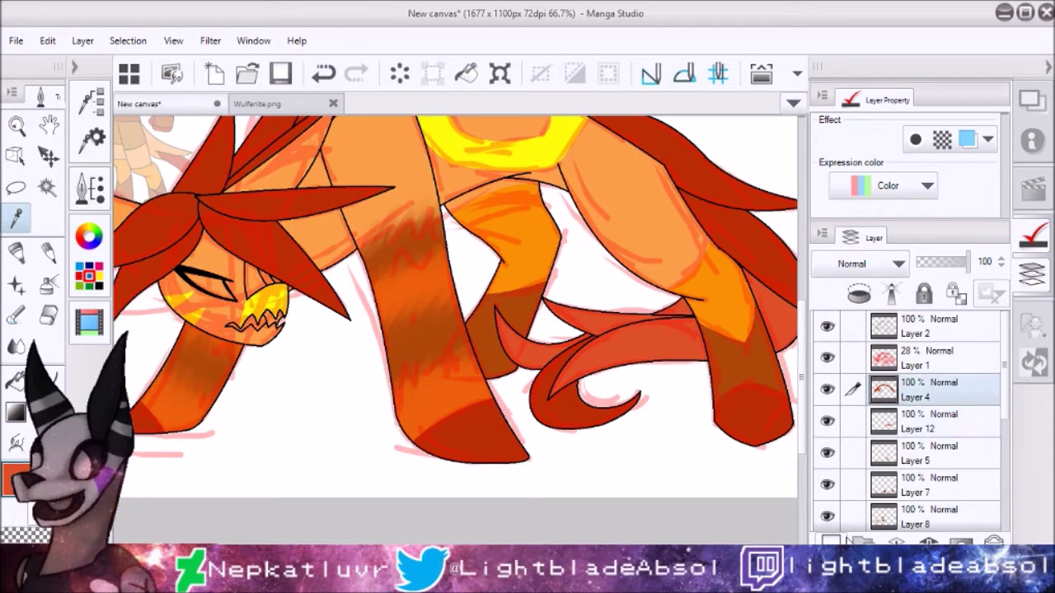
Color the nose horn on new layers above the mane with orange tones sampled from the face in Wulfenite.png
key(ctrl+Tab)
click(1030, 100)
drag(927, 309, 901, 221)
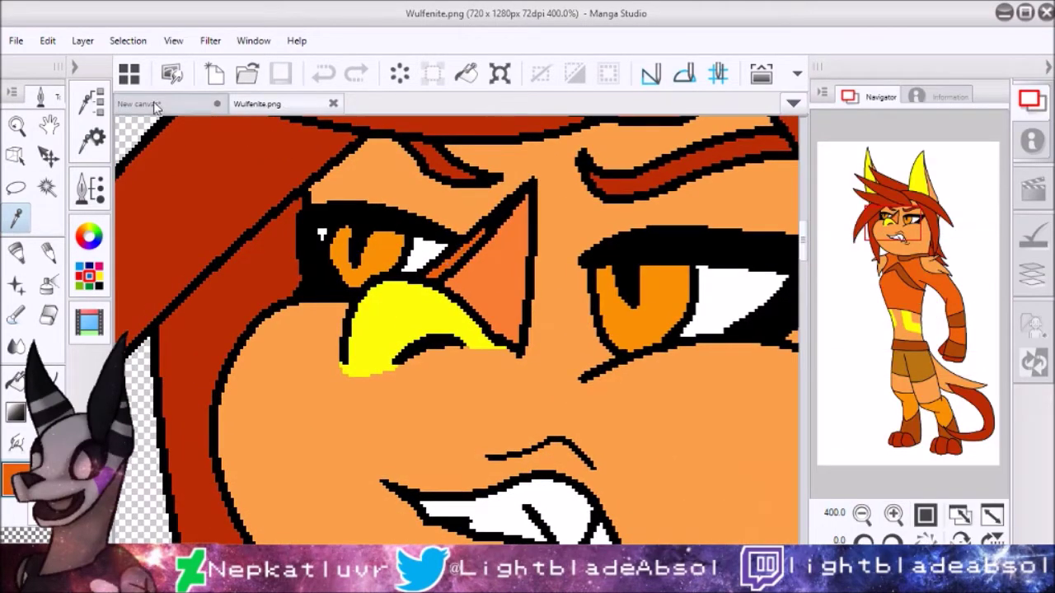
key(ctrl+Tab)
key(ctrl+v)
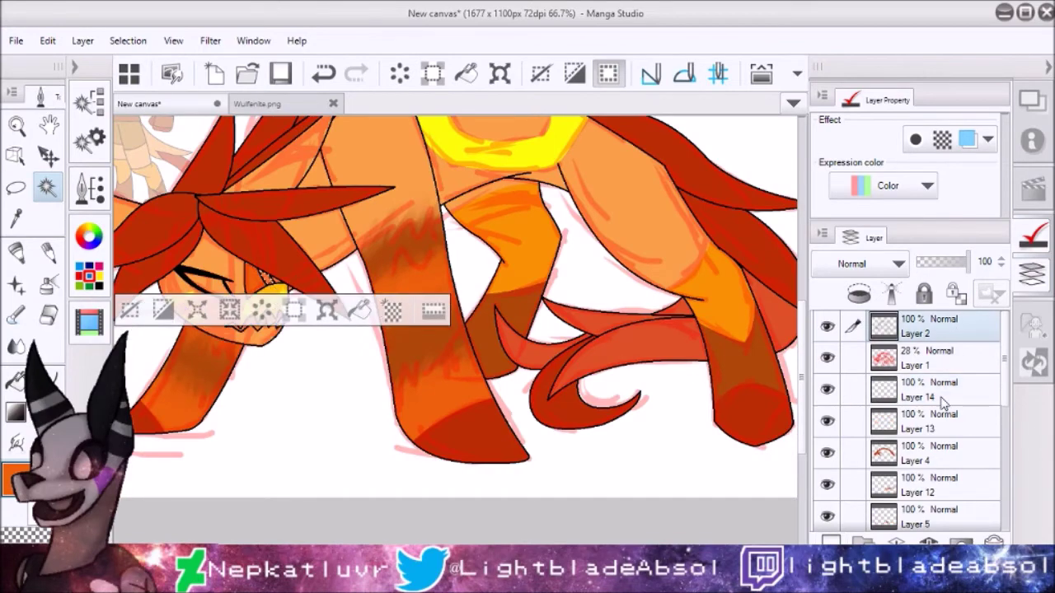
key(ctrl+Tab)
key(ctrl+Tab)
key(ctrl+d)
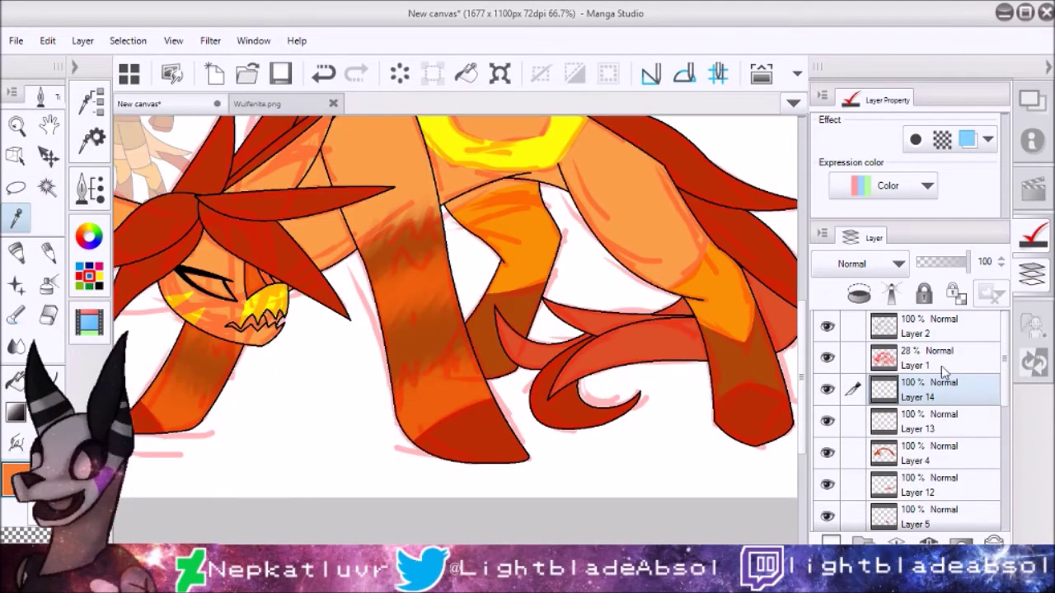
Select the teeth from the line art and color them on Layer 14
key(w)
click(939, 421)
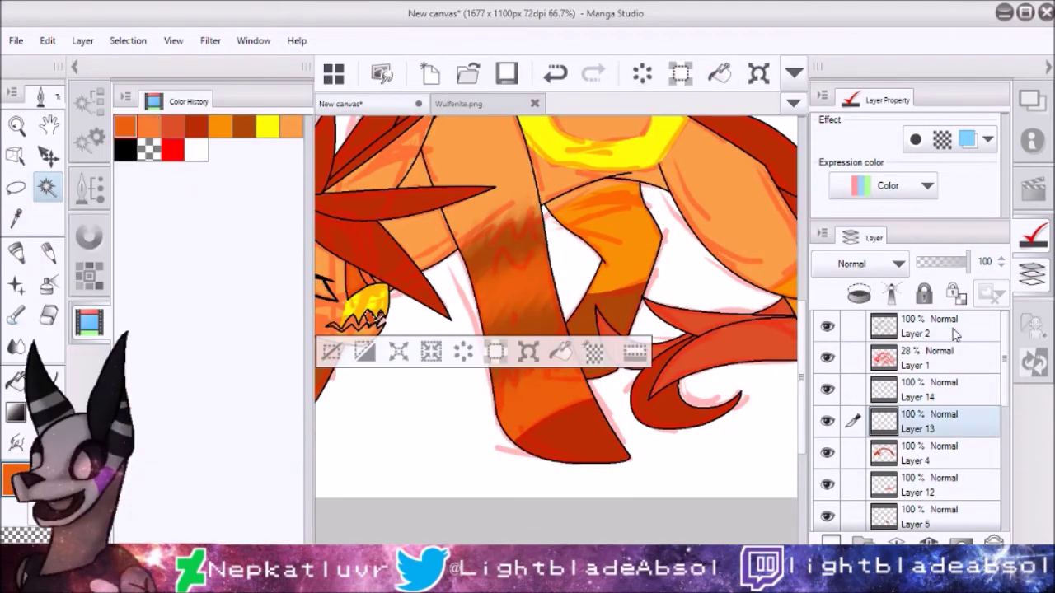
click(948, 336)
ctrl+shift+click(363, 333)
click(89, 237)
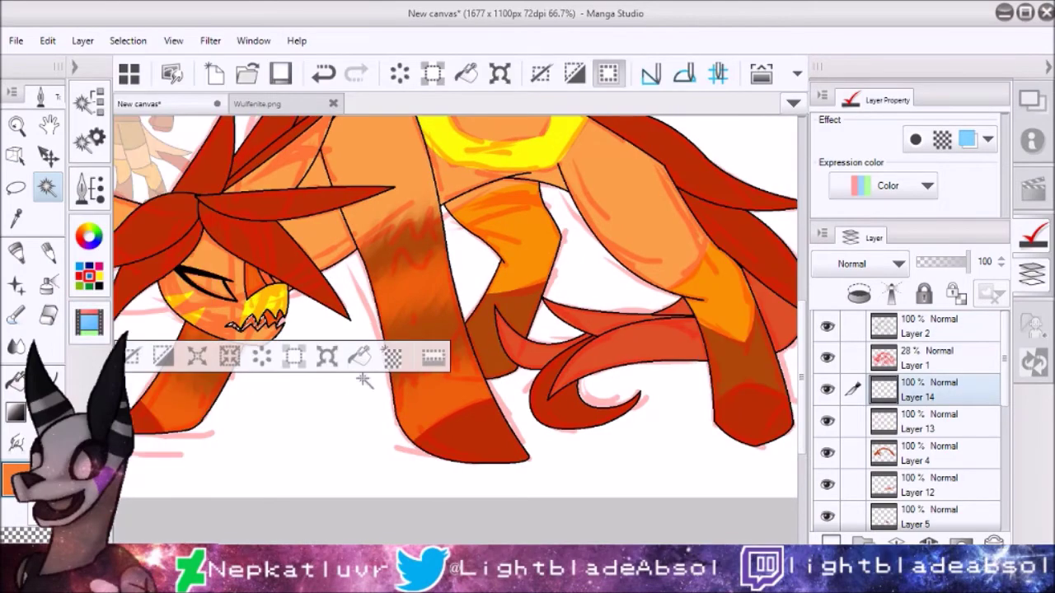
key(ctrl+d)
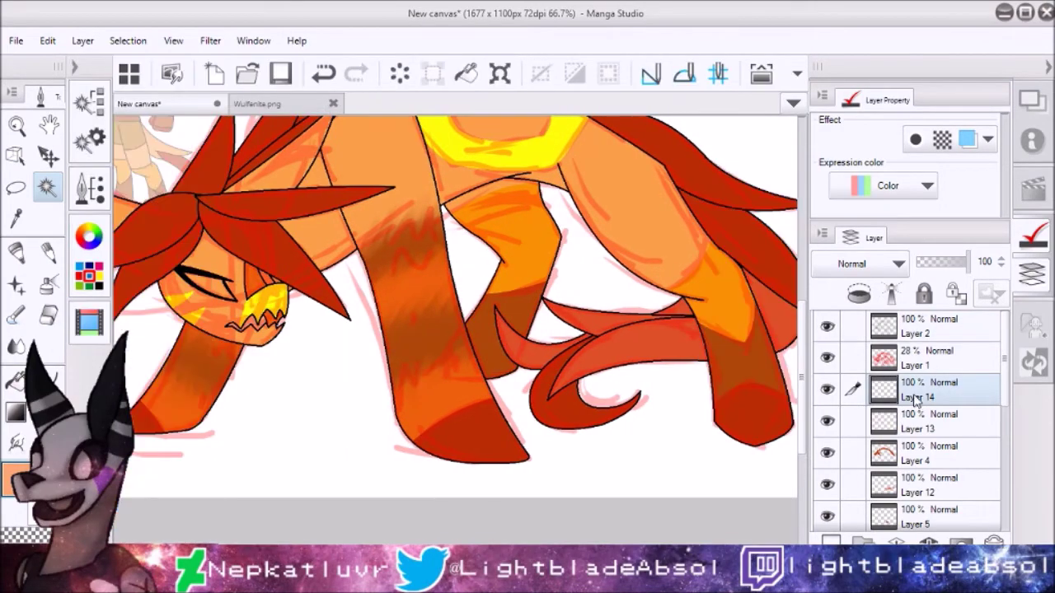
Select the eye and fill it on a new layer with yellowish orange sampled from Wulfenite.png
click(947, 363)
click(947, 388)
ctrl+click(884, 328)
click(267, 104)
click(138, 104)
click(934, 366)
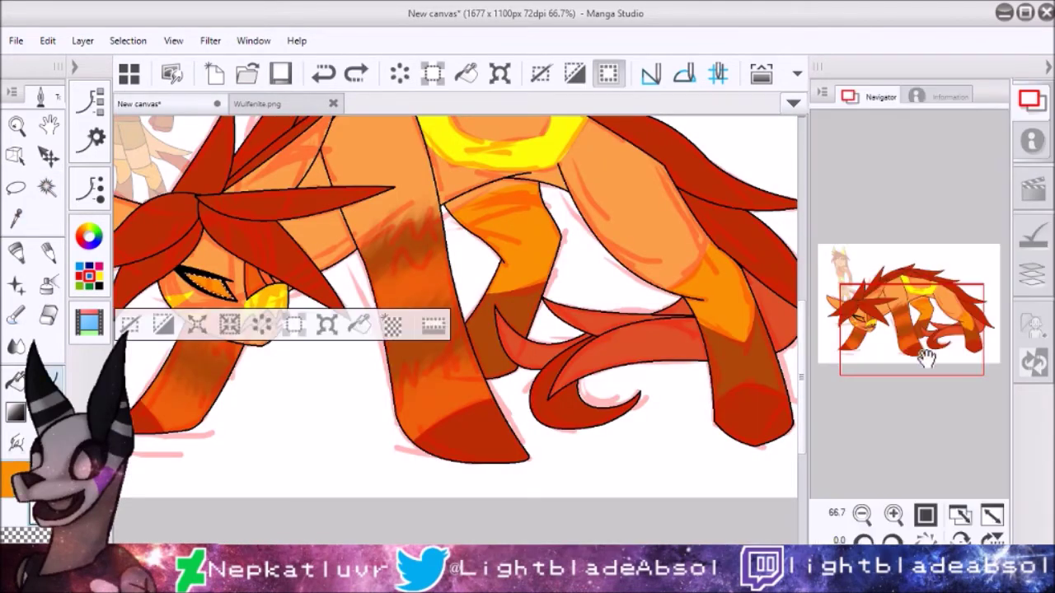
Draw a filled white slit pupil in the eye on a new layer and add another layer beneath it
scroll(432, 287, up, 4)
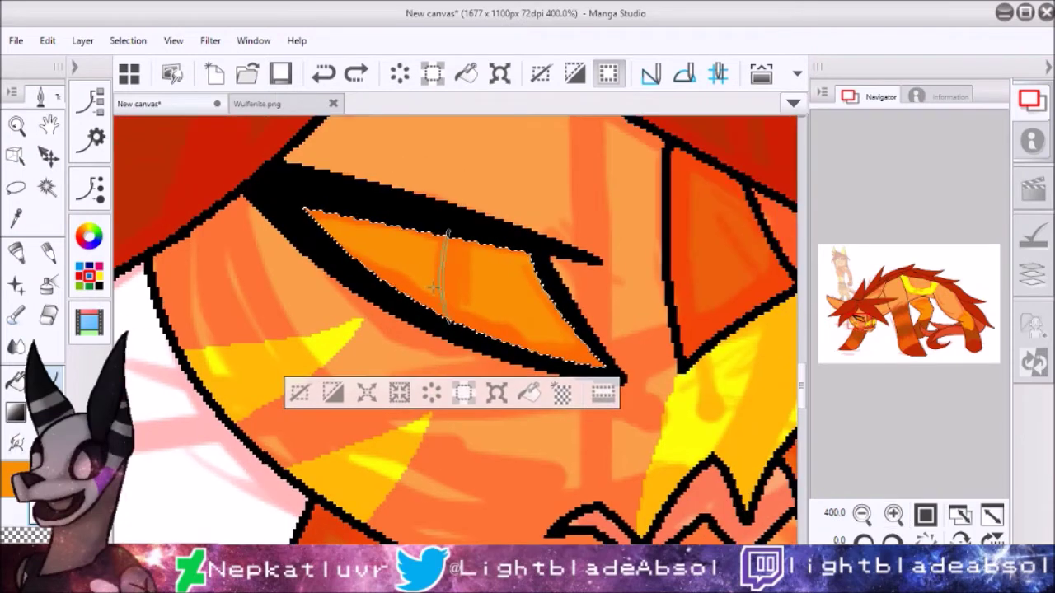
mouse_move(445, 238)
mouse_down()
mouse_move(445, 326)
mouse_move(452, 241)
mouse_move(453, 310)
mouse_up()
key(ctrl+z)
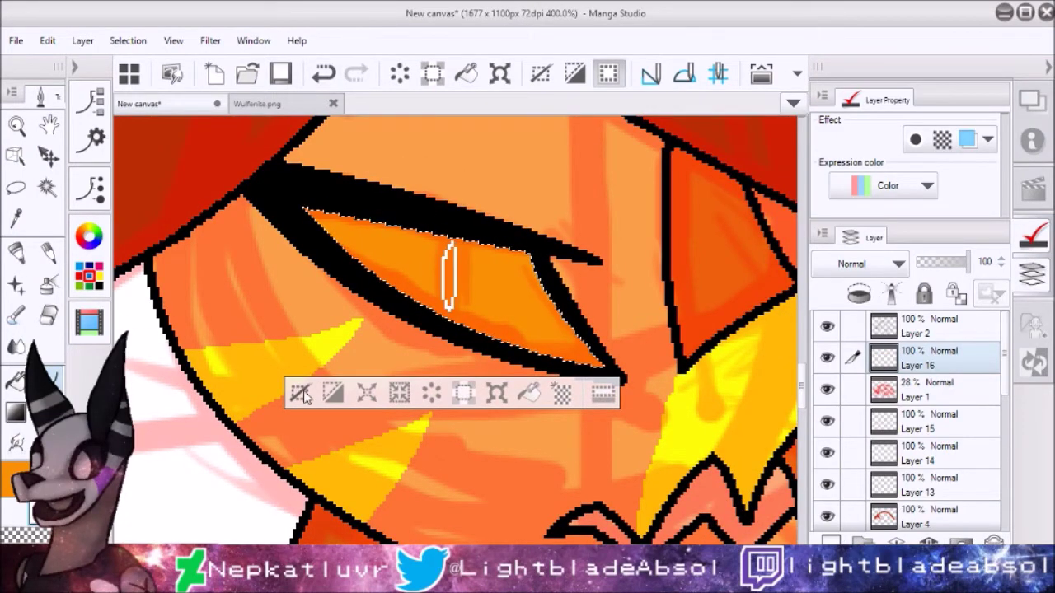
click(302, 394)
click(923, 400)
key(ctrl+shift+n)
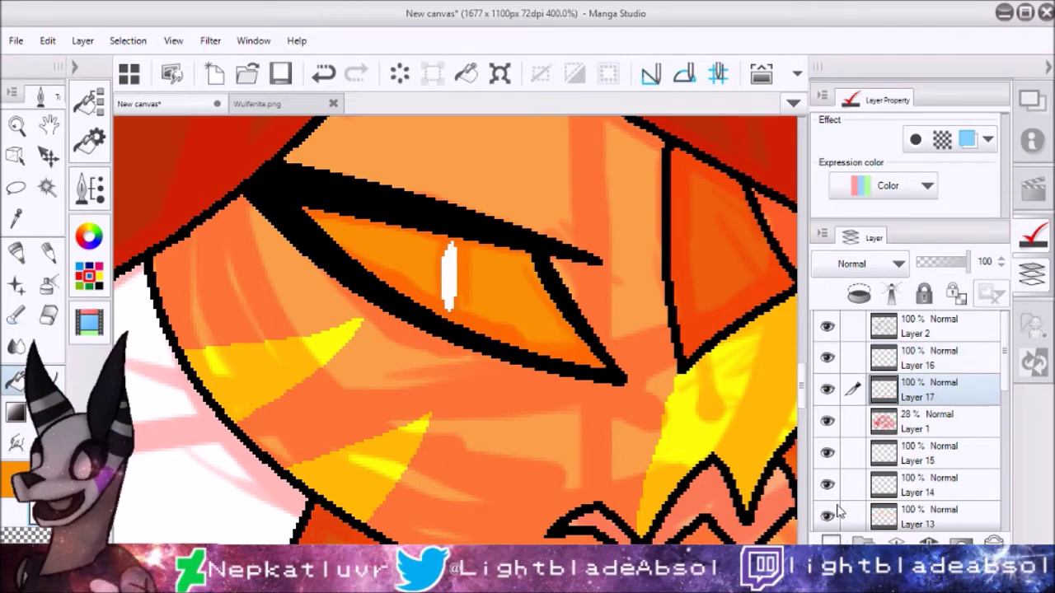
Try a pale ring around the pupil on Layer 17 with the layer opacity at 36%
key(ctrl+shift+d)
click(360, 338)
click(360, 338)
click(361, 338)
click(524, 338)
click(323, 338)
drag(969, 262, 966, 271)
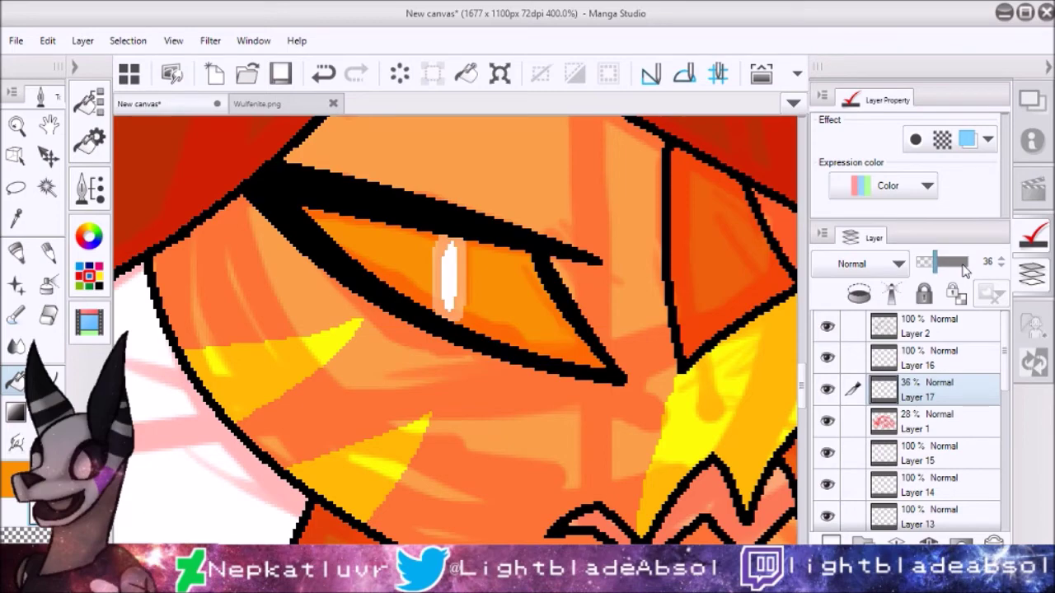
Fill the ring around the pupil at 100% layer opacity with dark red sampled from Wulfenite.png
key(ctrl+shift+d)
key(i)
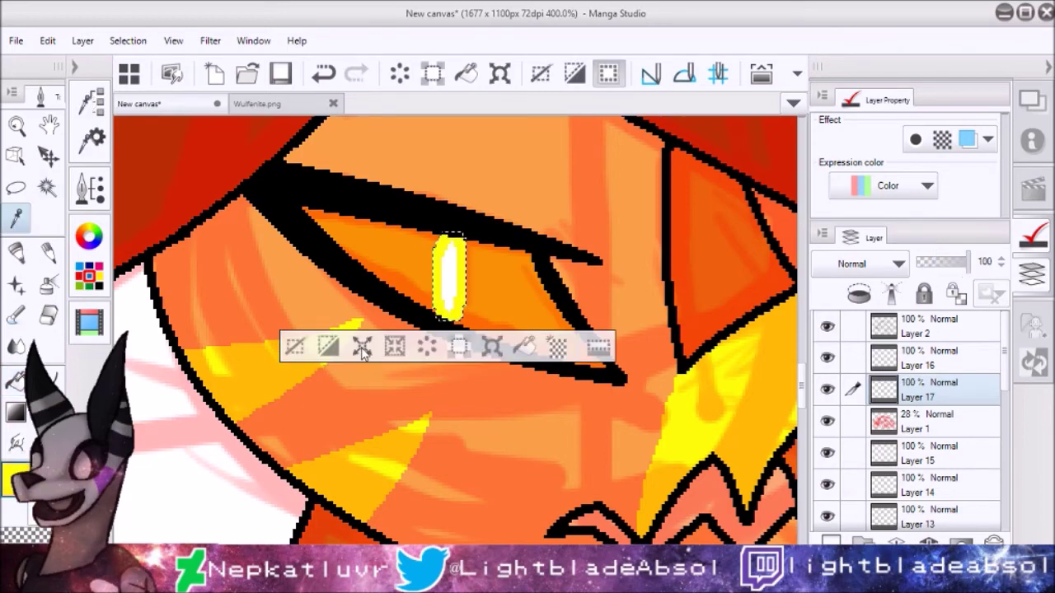
key(ctrl+Tab)
click(387, 170)
click(138, 104)
key(ctrl+d)
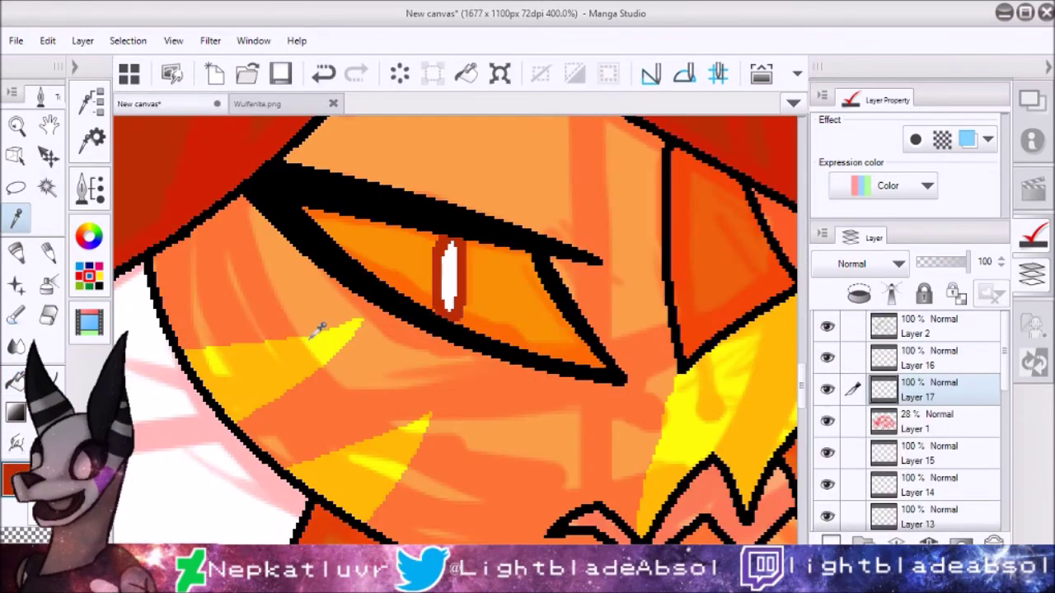
Bring the whole drawing into view and hide the red sketch on Layer 1
click(1030, 99)
scroll(906, 305, down, 4)
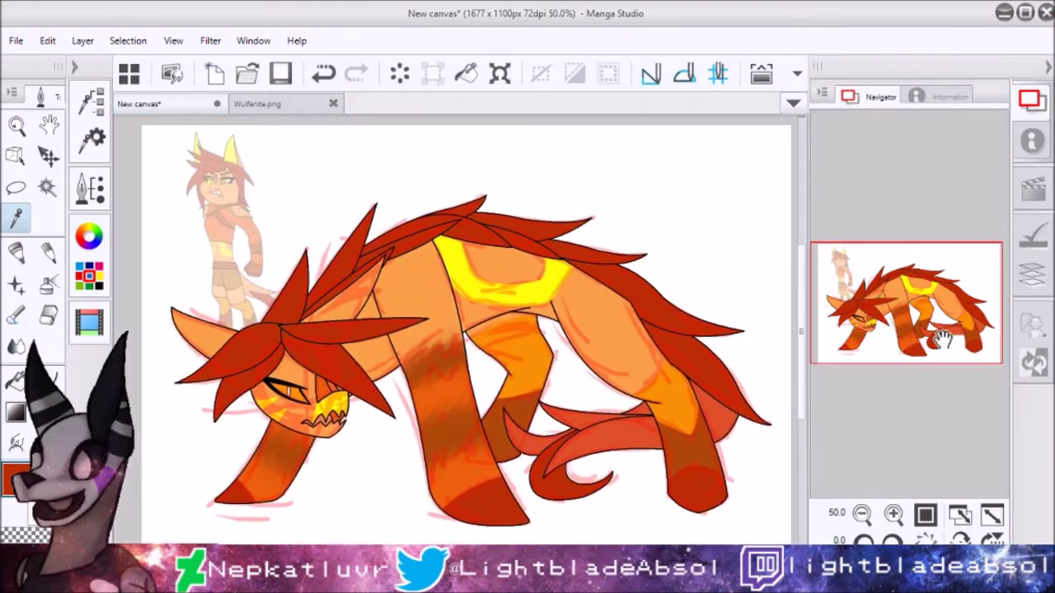
drag(940, 342, 948, 350)
click(1032, 272)
click(826, 421)
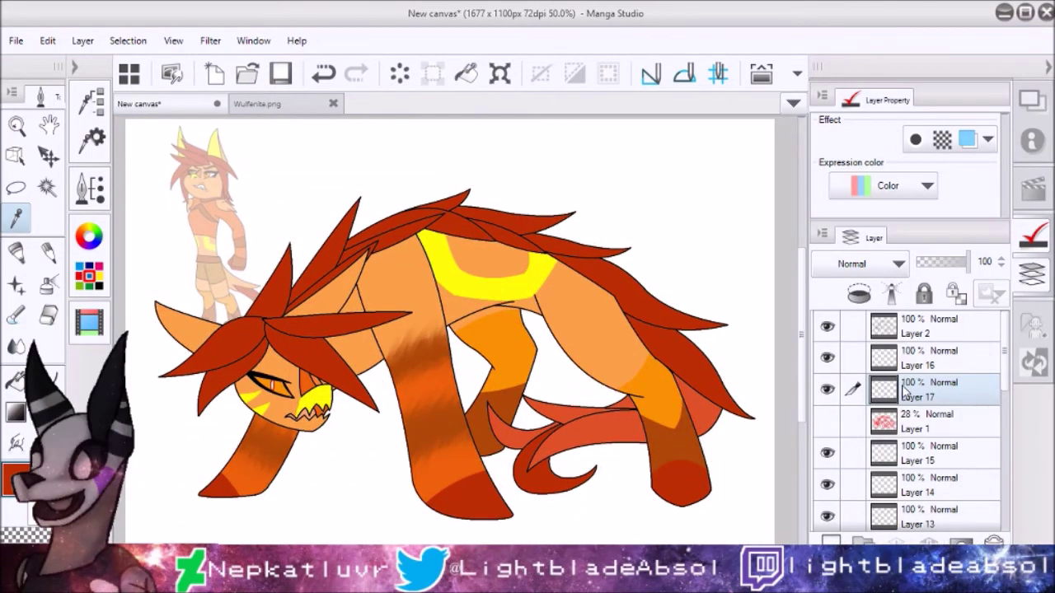
Gather all line art and color layers into a single folder above the hidden sketch layer
click(961, 365)
drag(961, 365, 948, 328)
drag(940, 386, 947, 330)
drag(940, 386, 939, 328)
drag(940, 386, 939, 330)
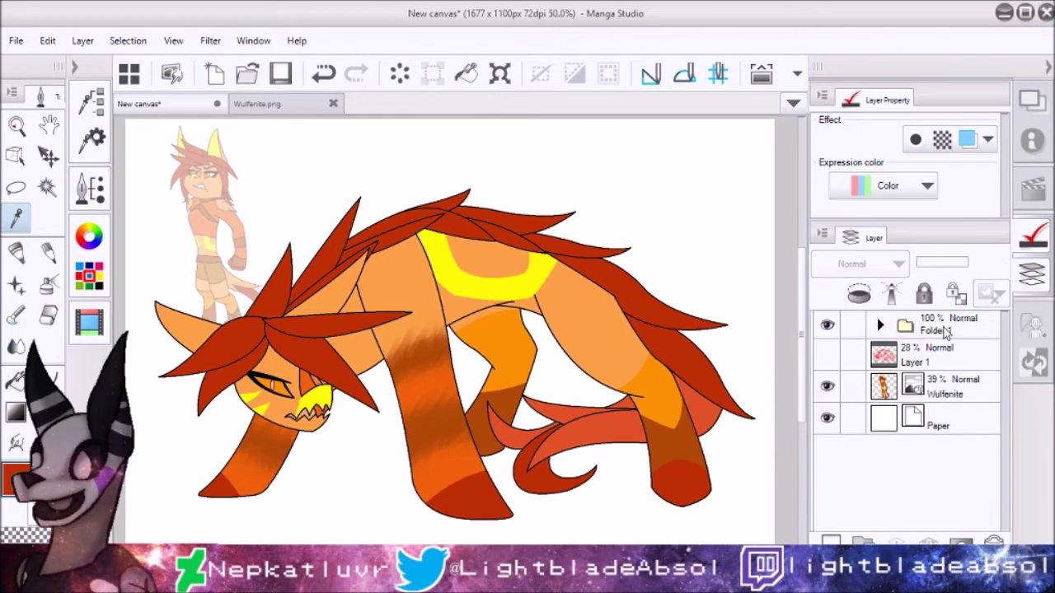
Hide the Wulfenite reference layer and select it
click(829, 387)
click(828, 387)
click(828, 387)
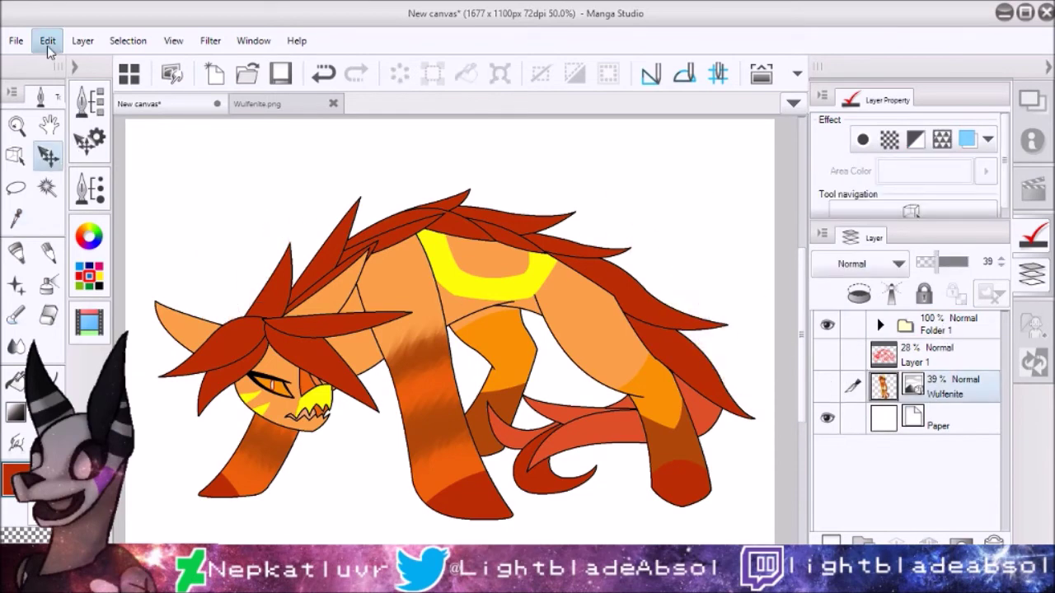
Crop the canvas to 1626 x 998 px around the creature
key(ctrl+t)
drag(452, 121, 451, 140)
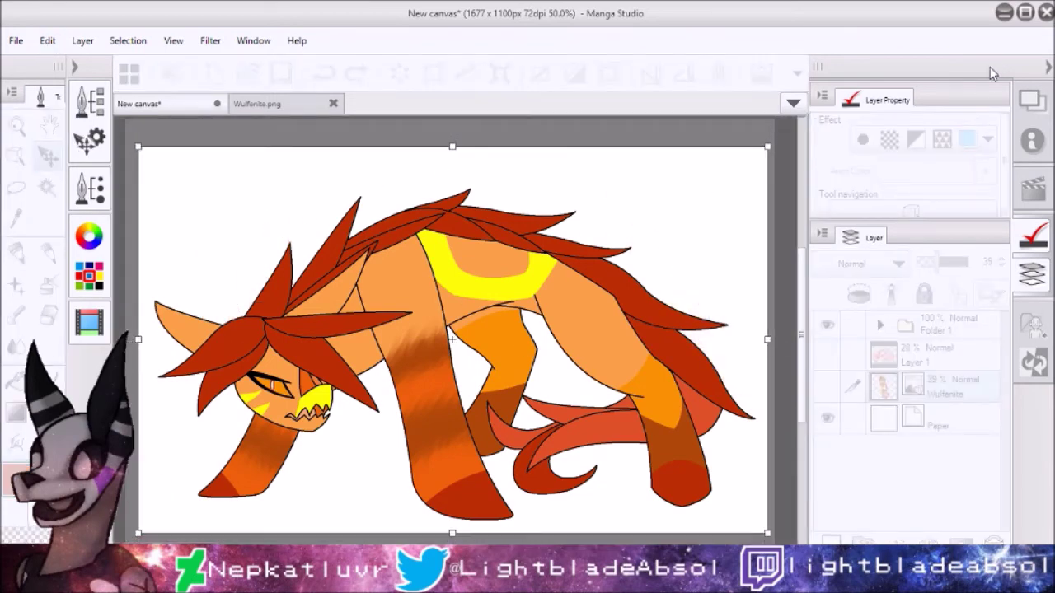
key(Return)
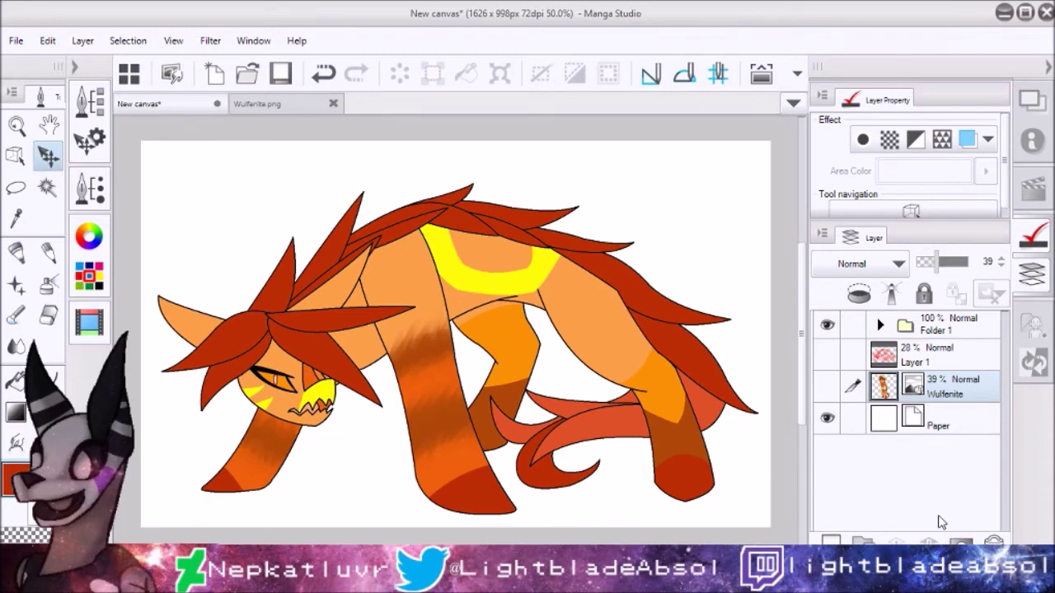
Place the watermark signature above Folder 1, scaled and rotated against the creature's rump, at 46% opacity
click(948, 330)
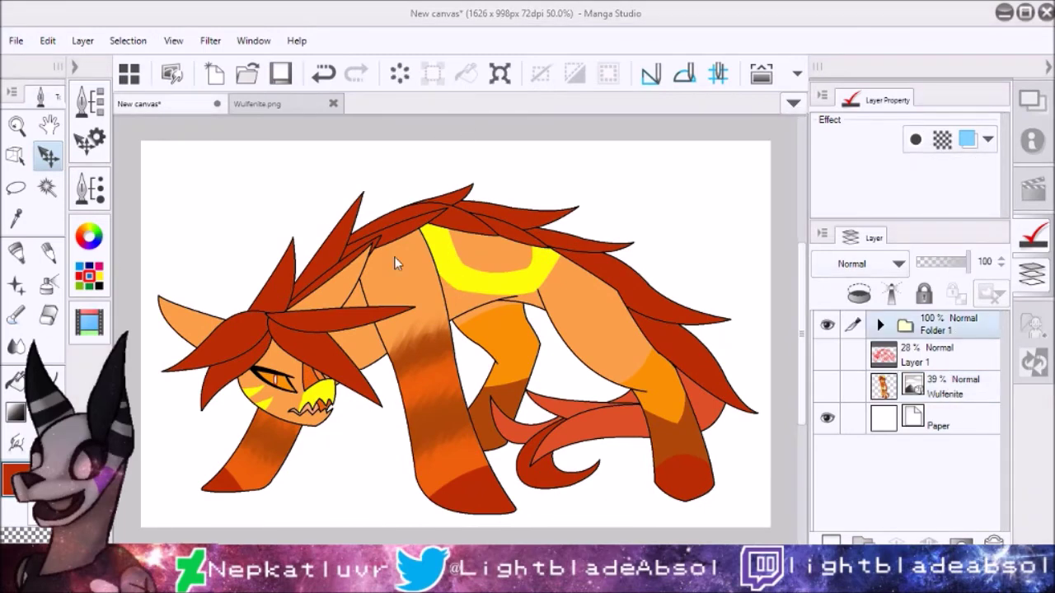
key(ctrl+v)
mouse_move(501, 417)
mouse_down()
mouse_move(724, 225)
mouse_move(695, 264)
mouse_up()
drag(967, 262, 941, 262)
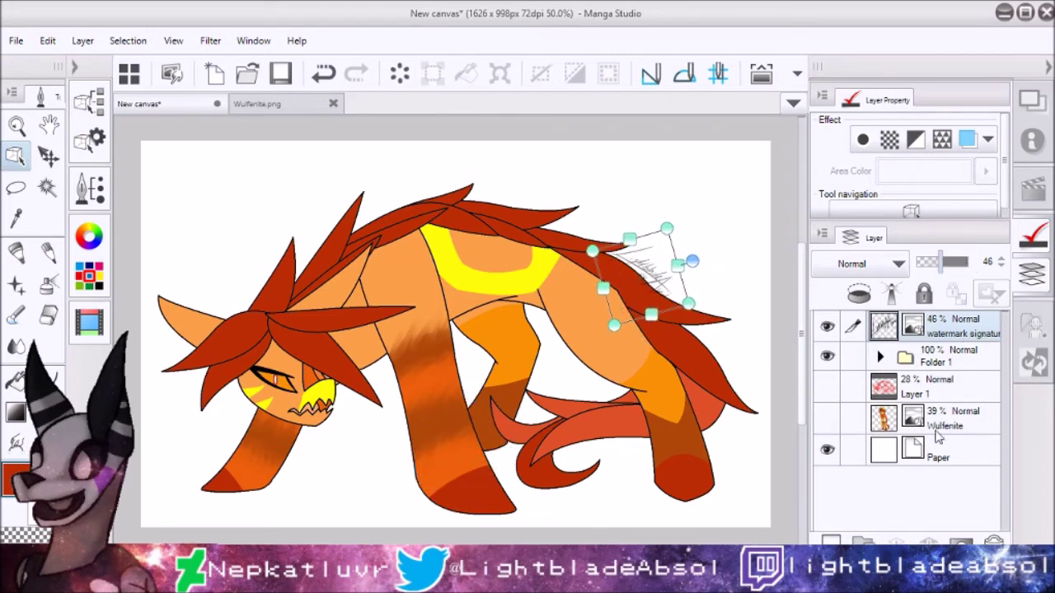
Select the hidden sketch layer and check the artwork with the Paper background switched off and on
click(935, 388)
click(826, 450)
click(827, 450)
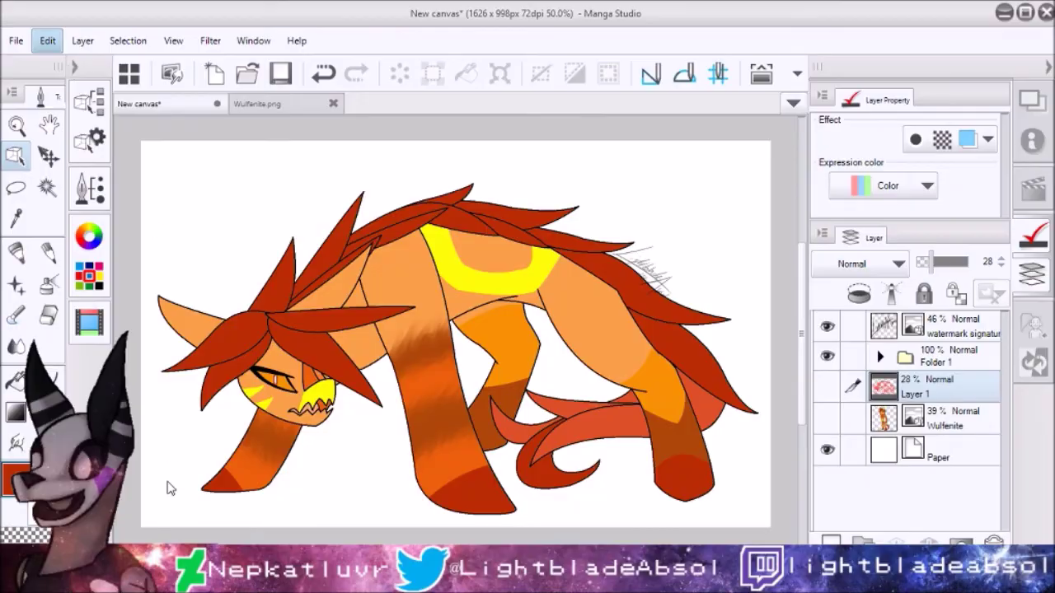